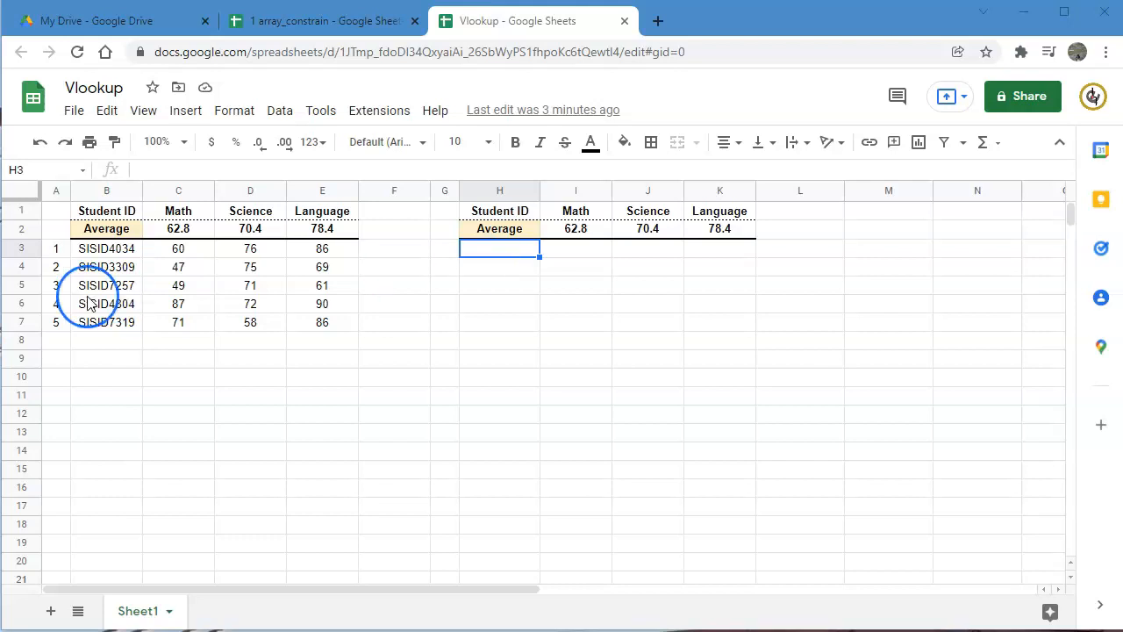
Add a data validation dropdown to cell H3 that lists the student IDs from range B3:B7.
left_click_drag(571, 255, 751, 255)
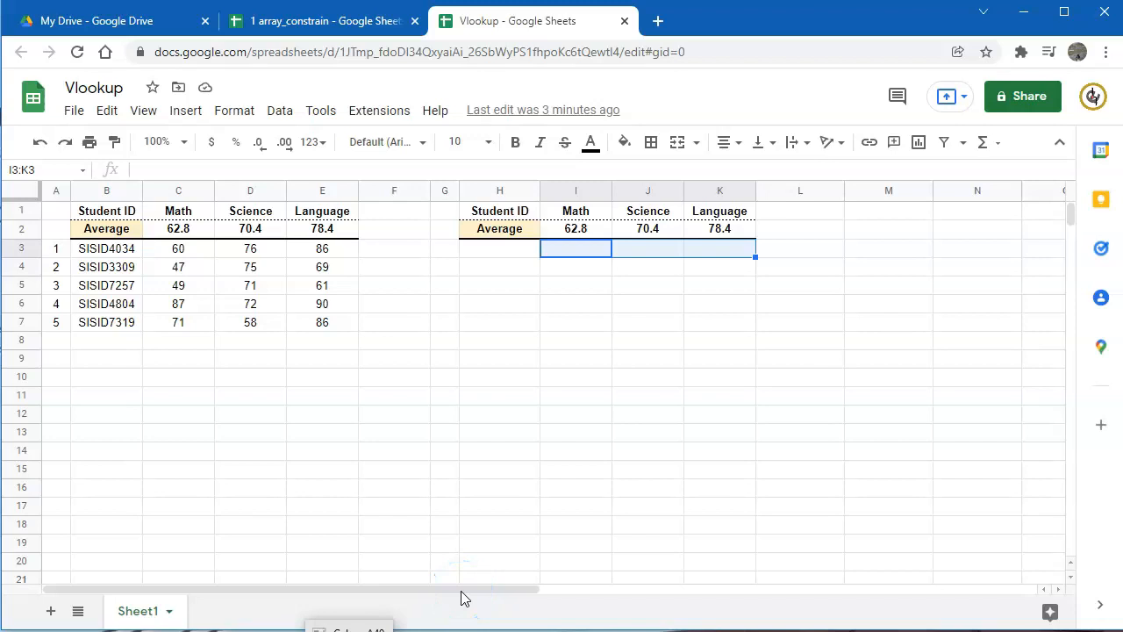
key("Left")
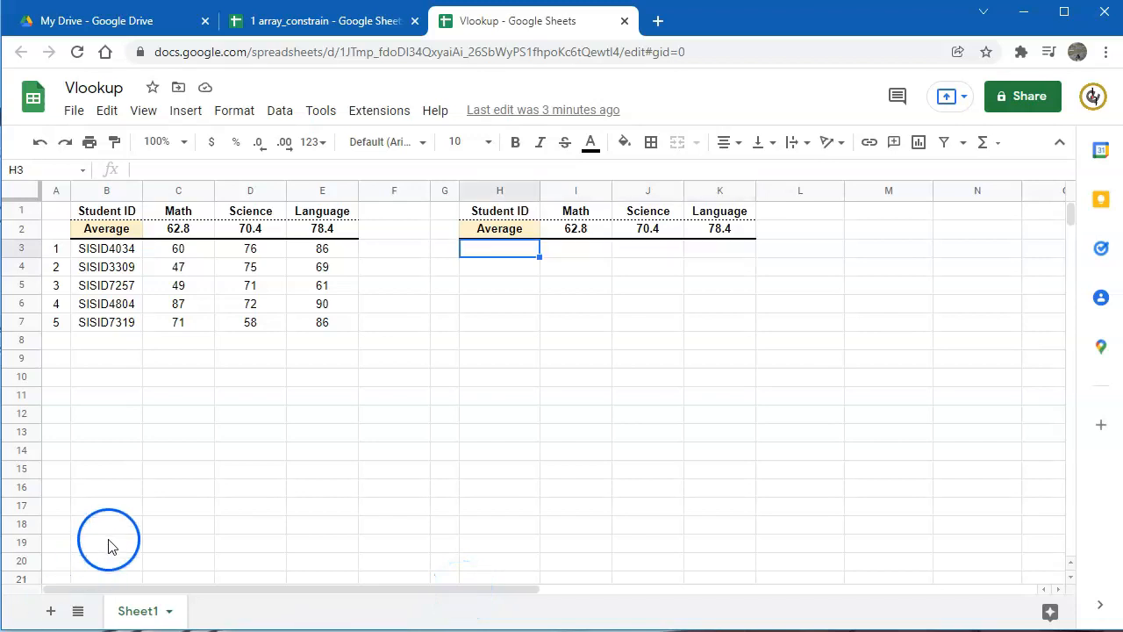
left_click(274, 112)
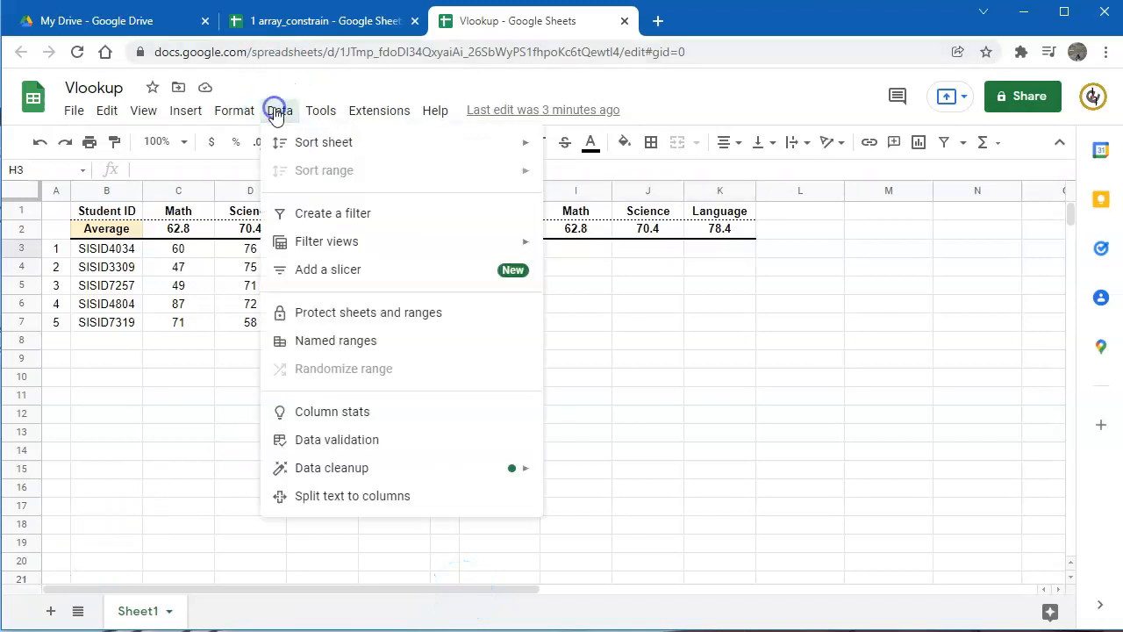
left_click(372, 437)
left_click(706, 296)
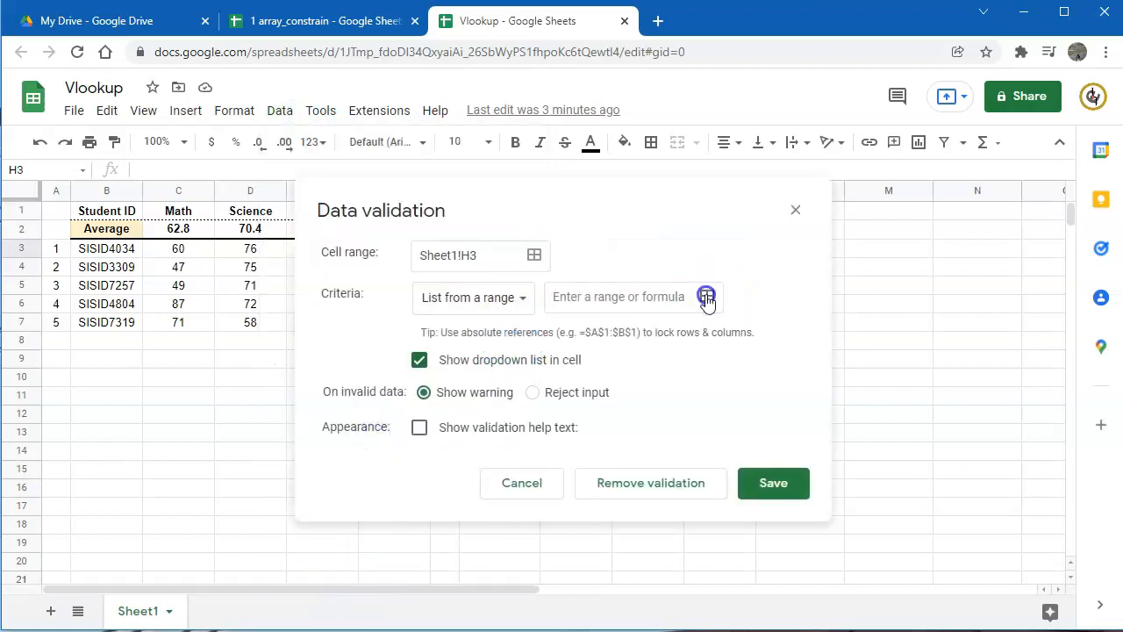
left_click_drag(110, 248, 114, 327)
left_click(560, 326)
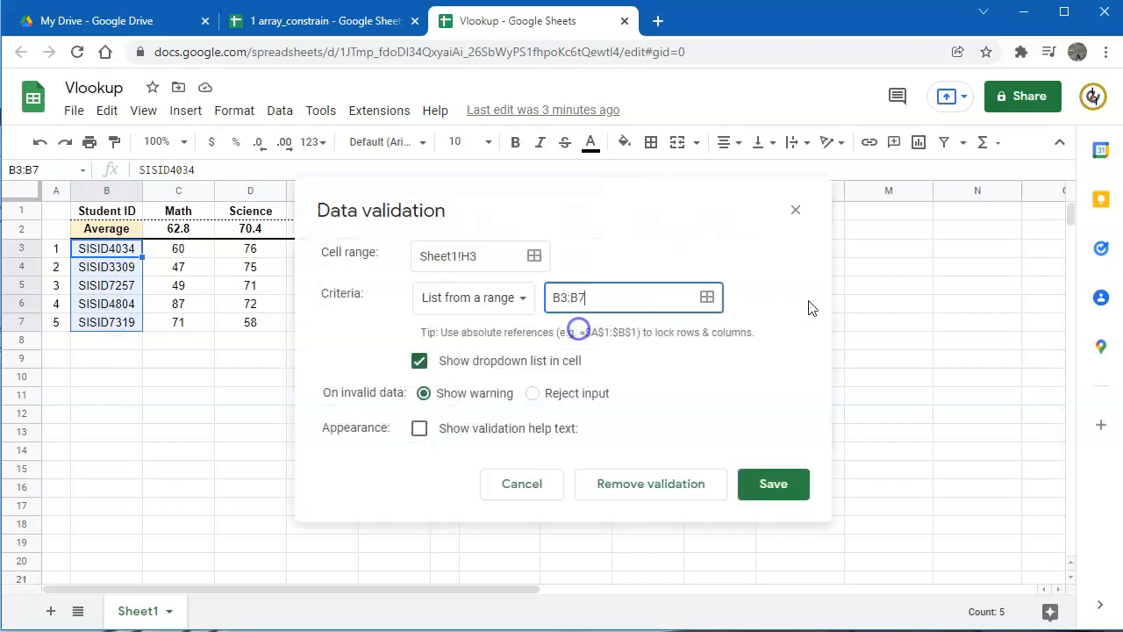
left_click(748, 485)
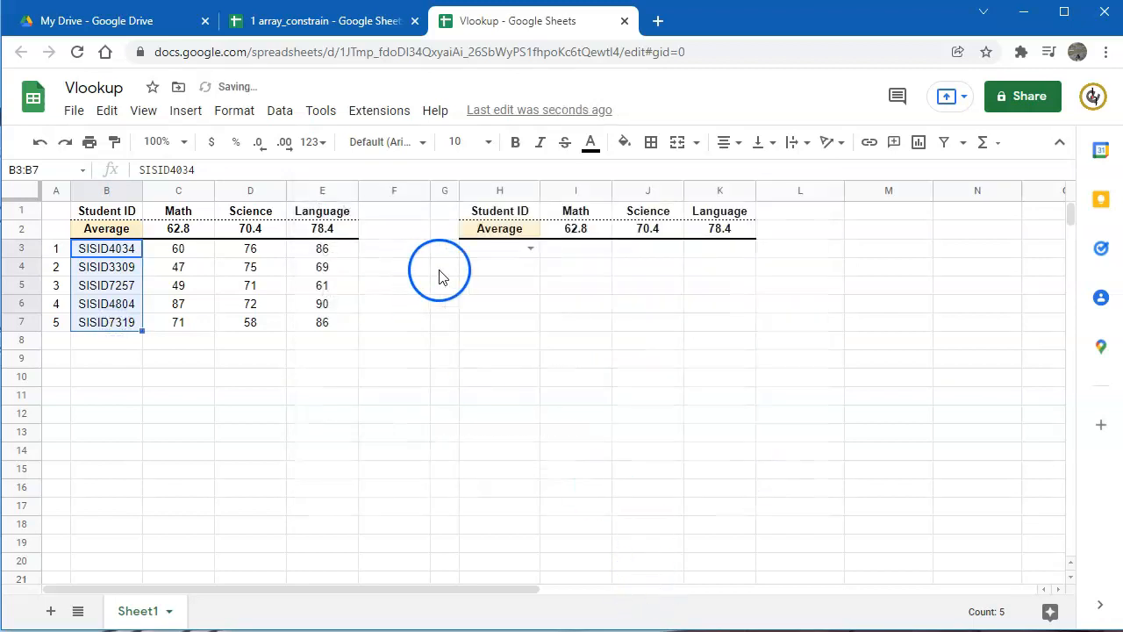
Check the dropdown options in H3 and choose the first student ID in the list.
left_click(529, 250)
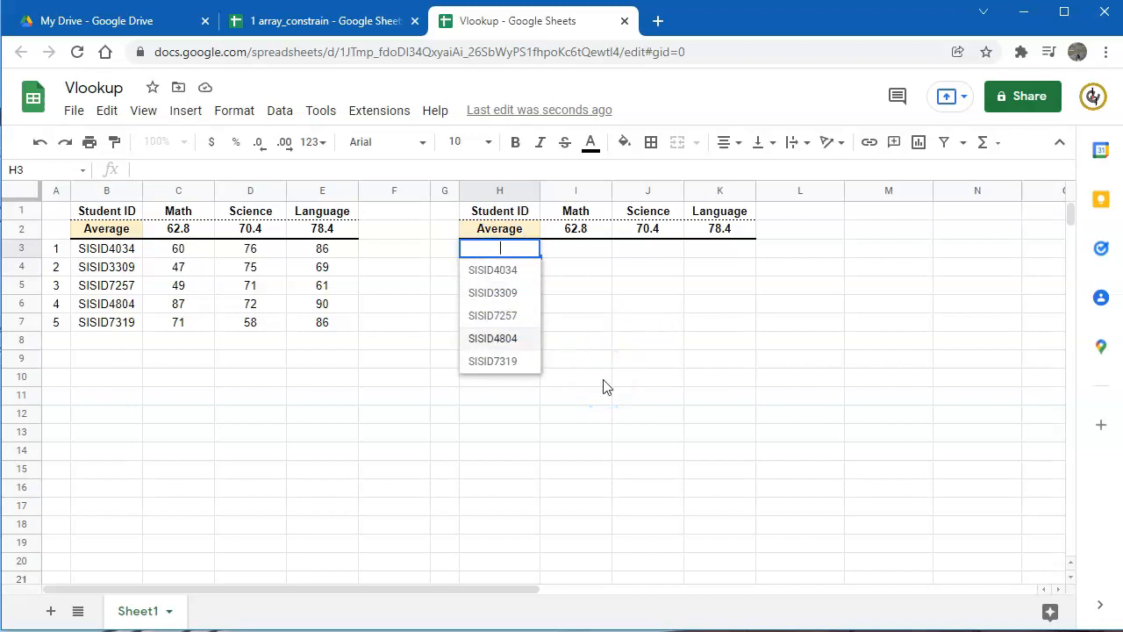
left_click(579, 250)
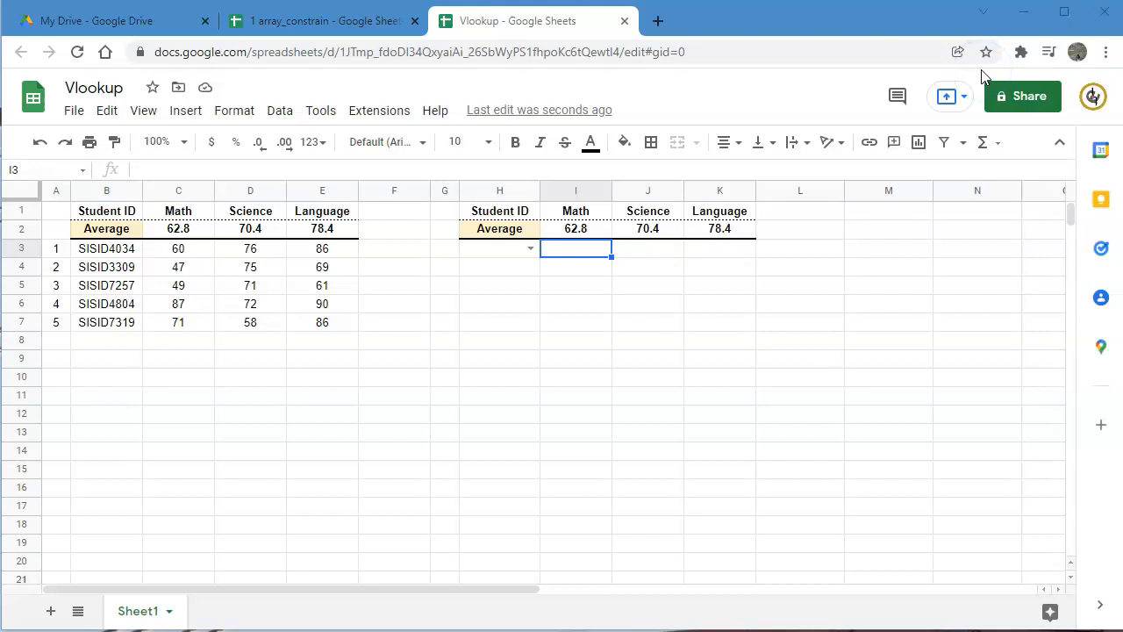
left_click(932, 68)
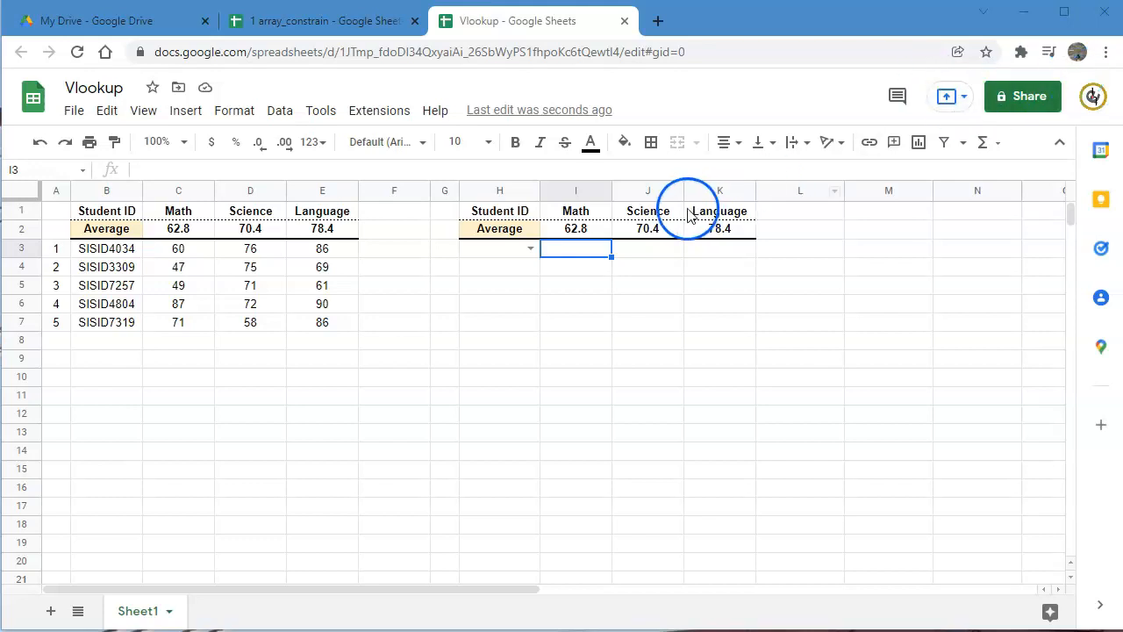
left_click(531, 250)
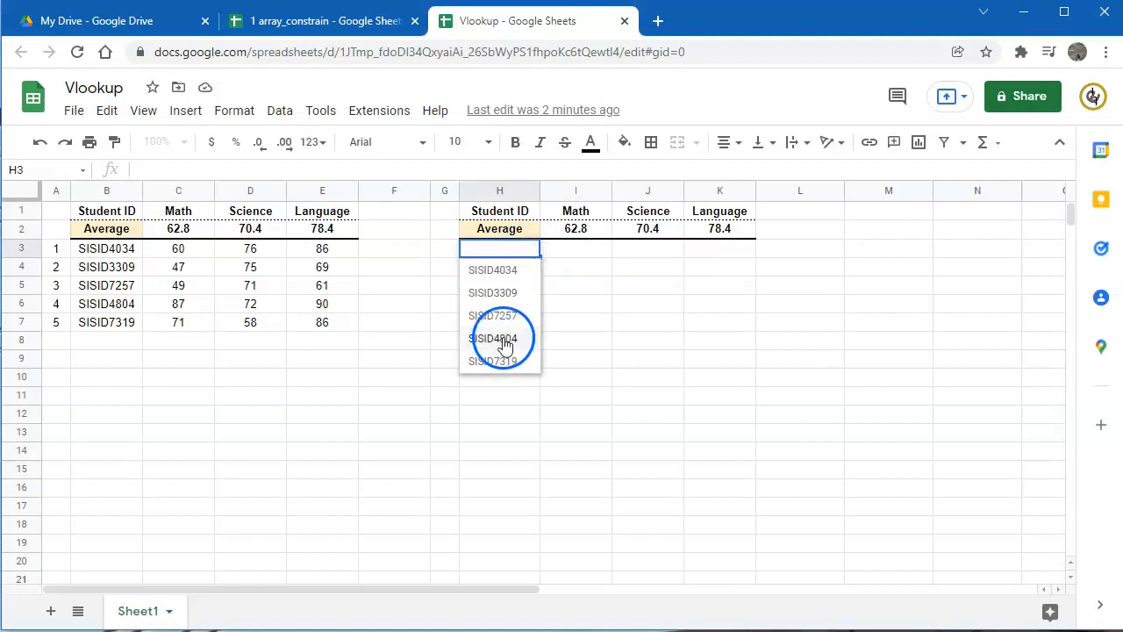
left_click(509, 277)
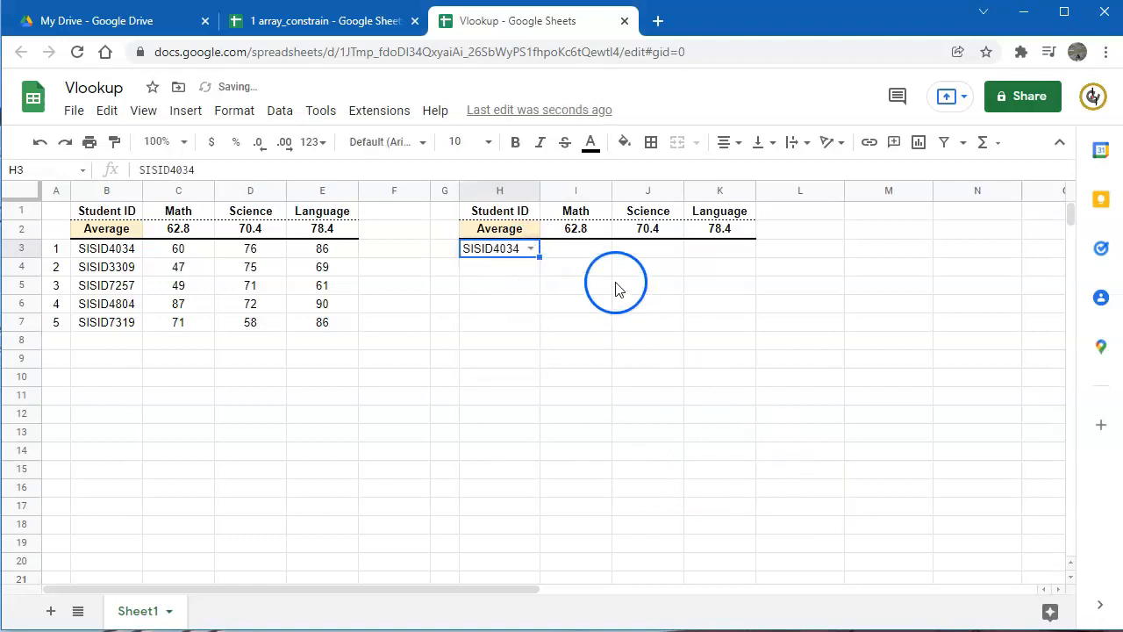
left_click_drag(95, 248, 330, 325)
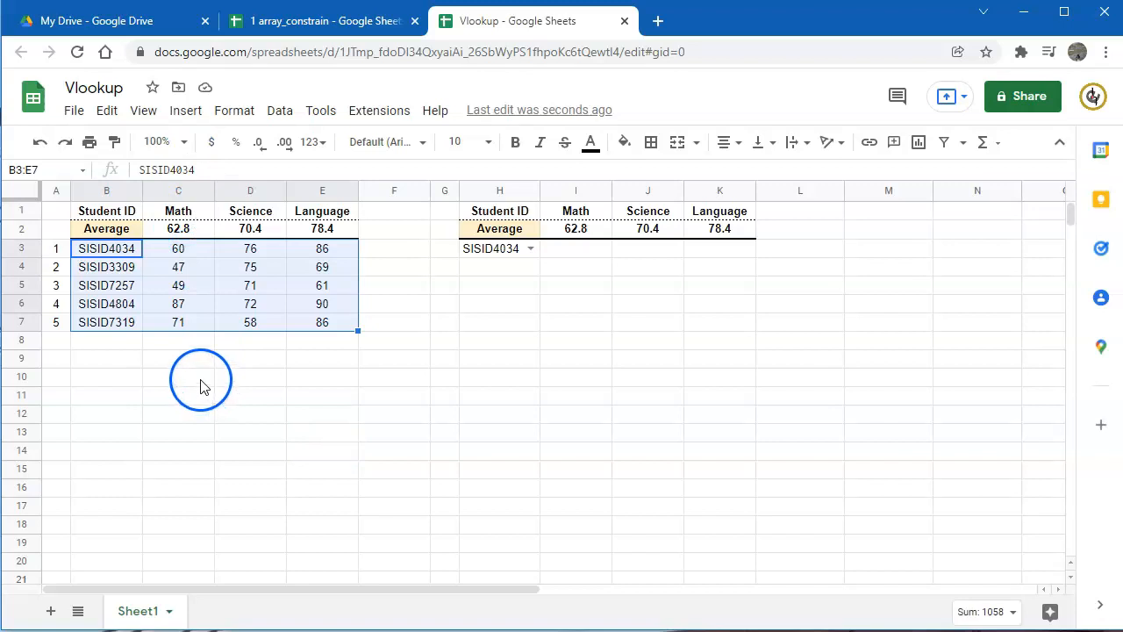
left_click(573, 192)
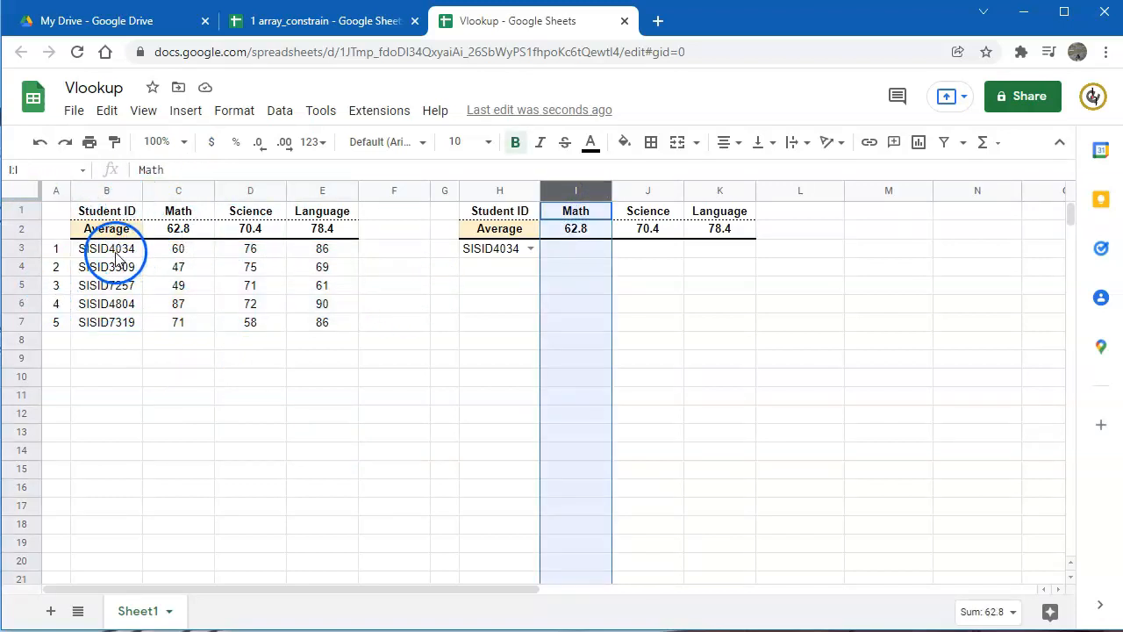
left_click_drag(110, 250, 307, 320)
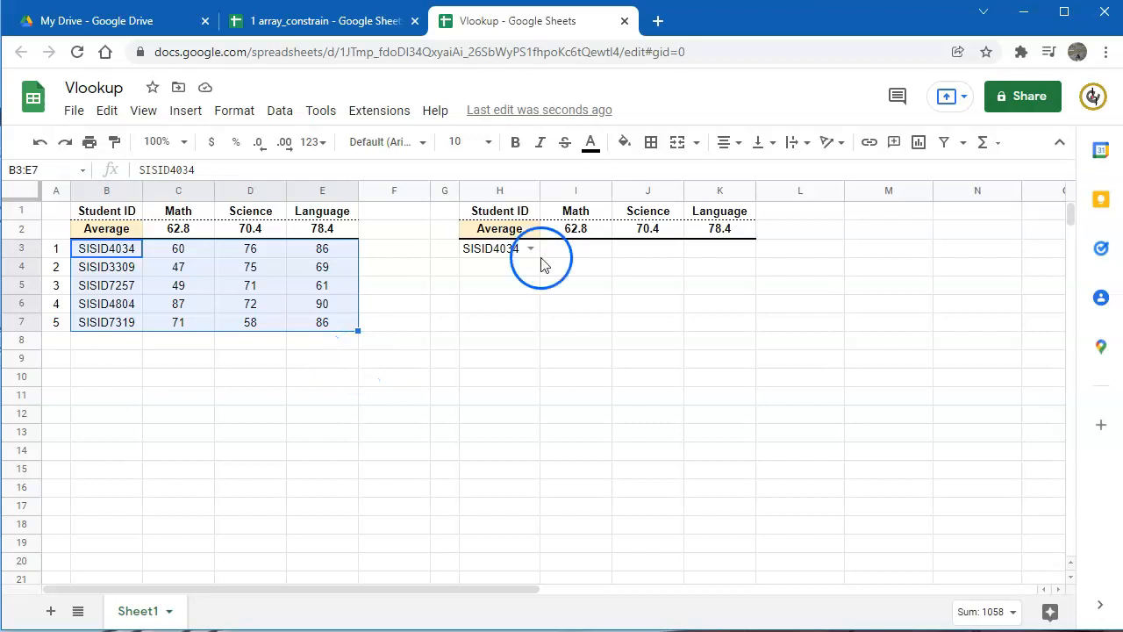
Enter =VLOOKUP(H3,$B$3:$E$7,2,false) in I3 to look up the selected student's Math score.
left_click(572, 256)
type("=vlook")
left_click(571, 283)
left_click(516, 249)
type(",")
left_click_drag(98, 249, 311, 329)
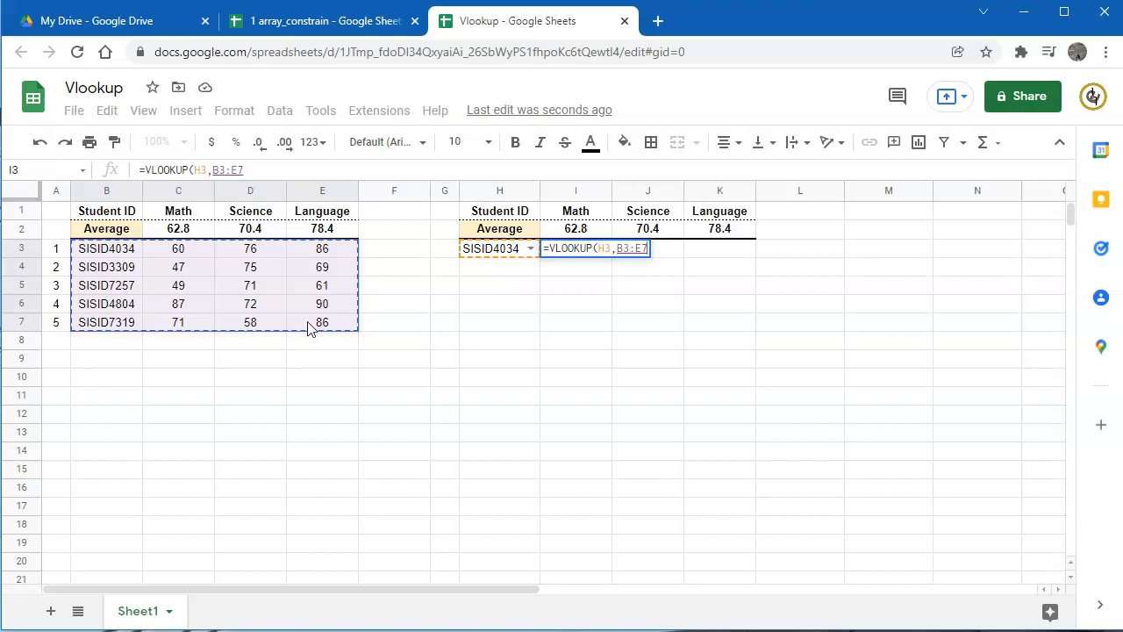
key("F4")
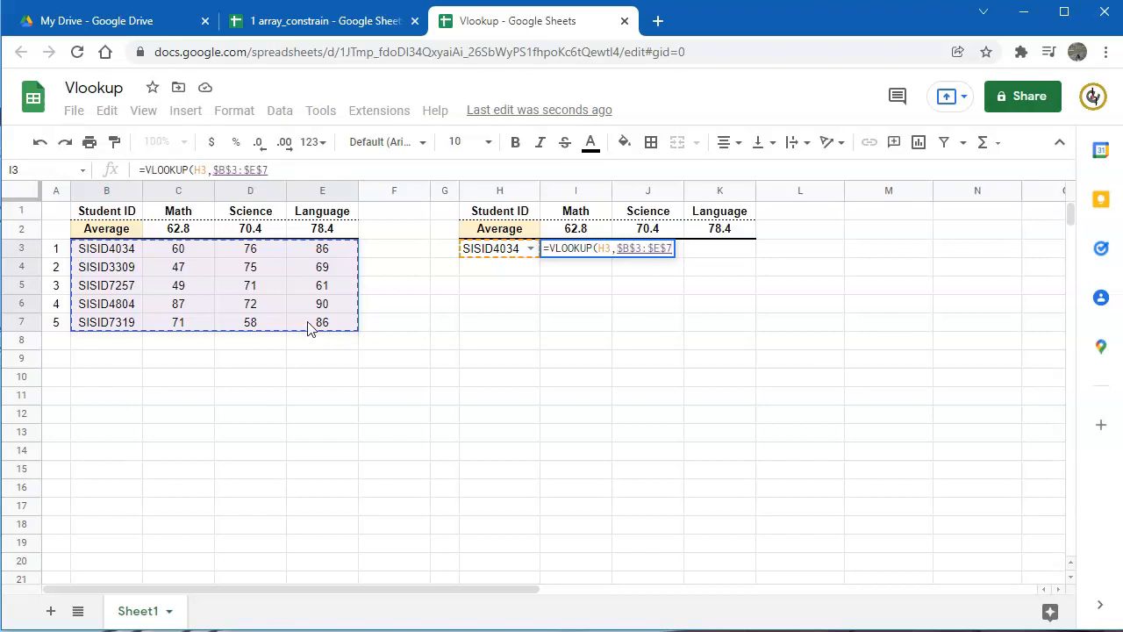
type(",2,")
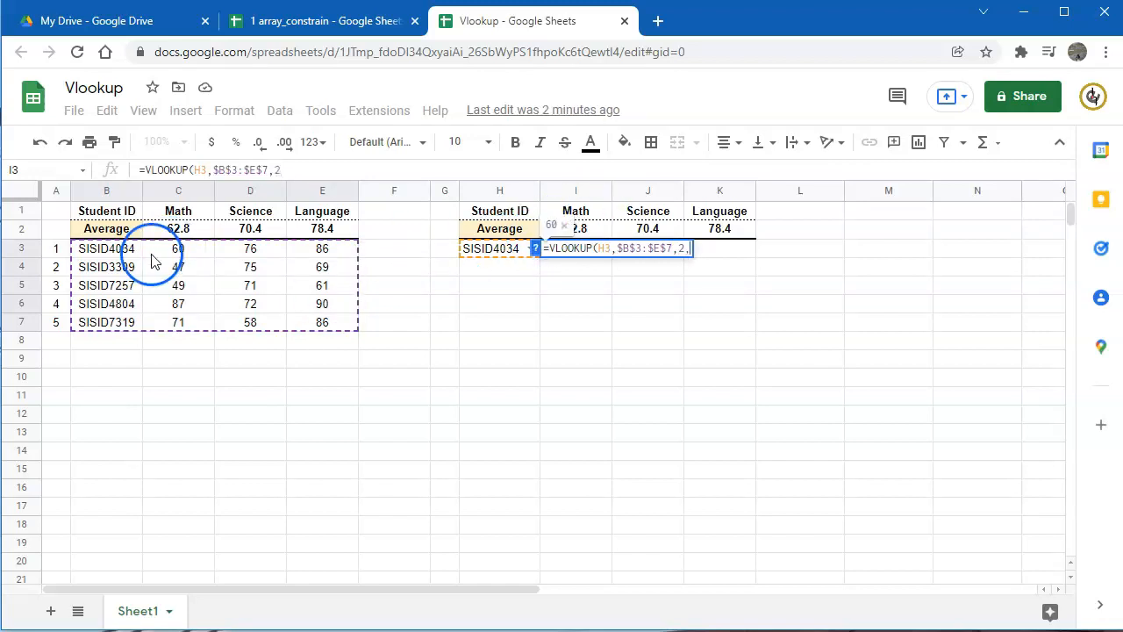
type("false")
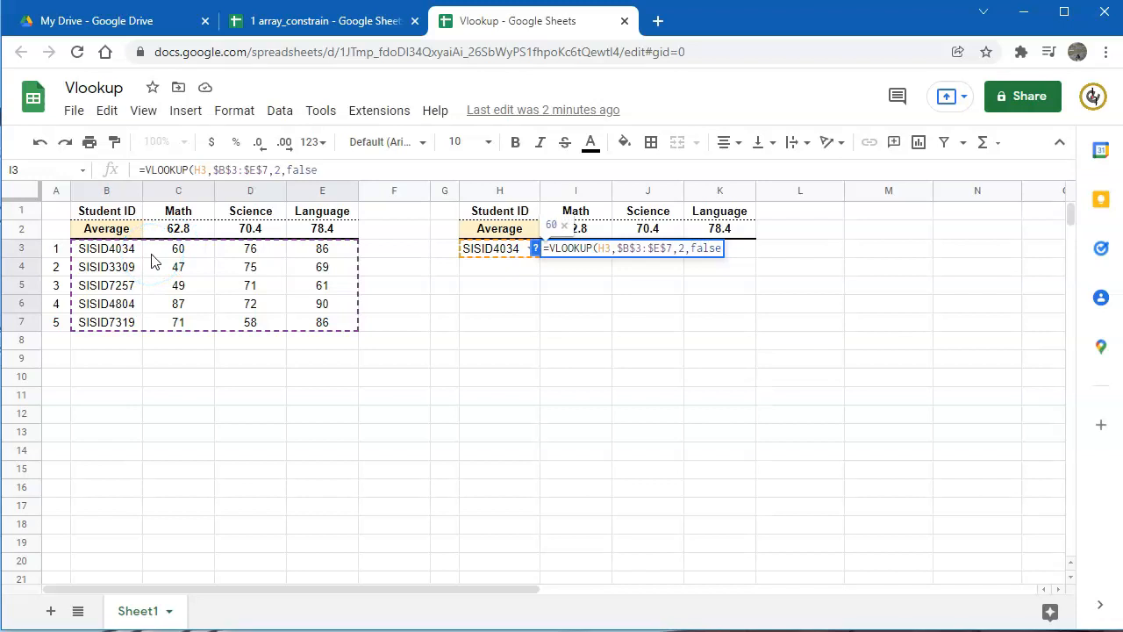
key("Return")
Change the lookup reference in I3's formula to $H3 and fill the formula across to K3.
left_click(495, 253)
left_click(593, 255)
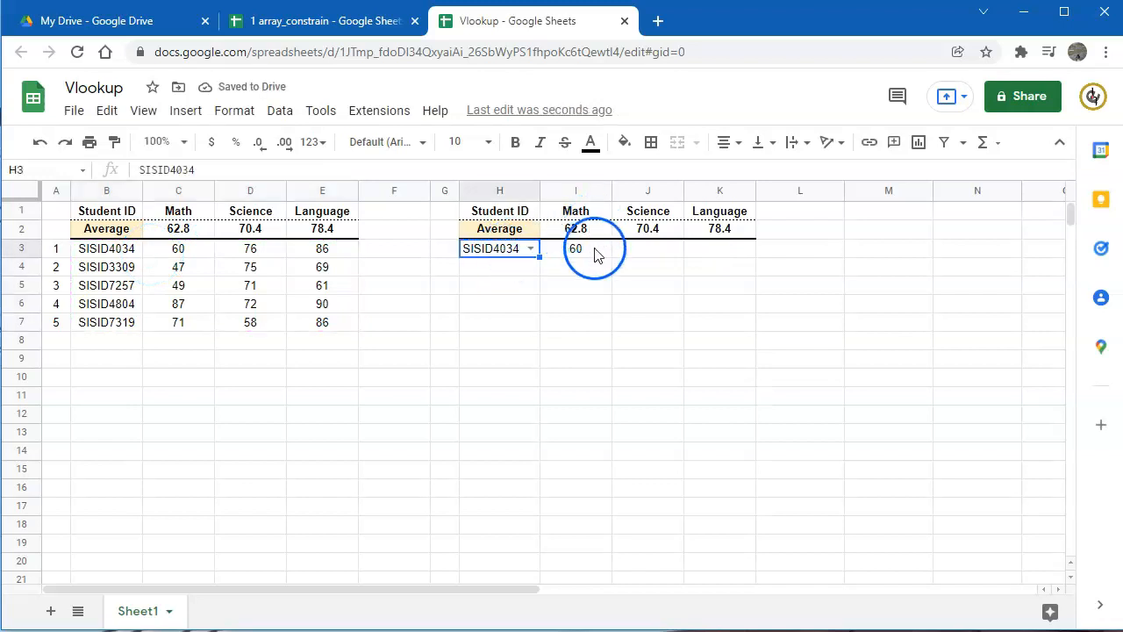
left_click(178, 249)
left_click(576, 248)
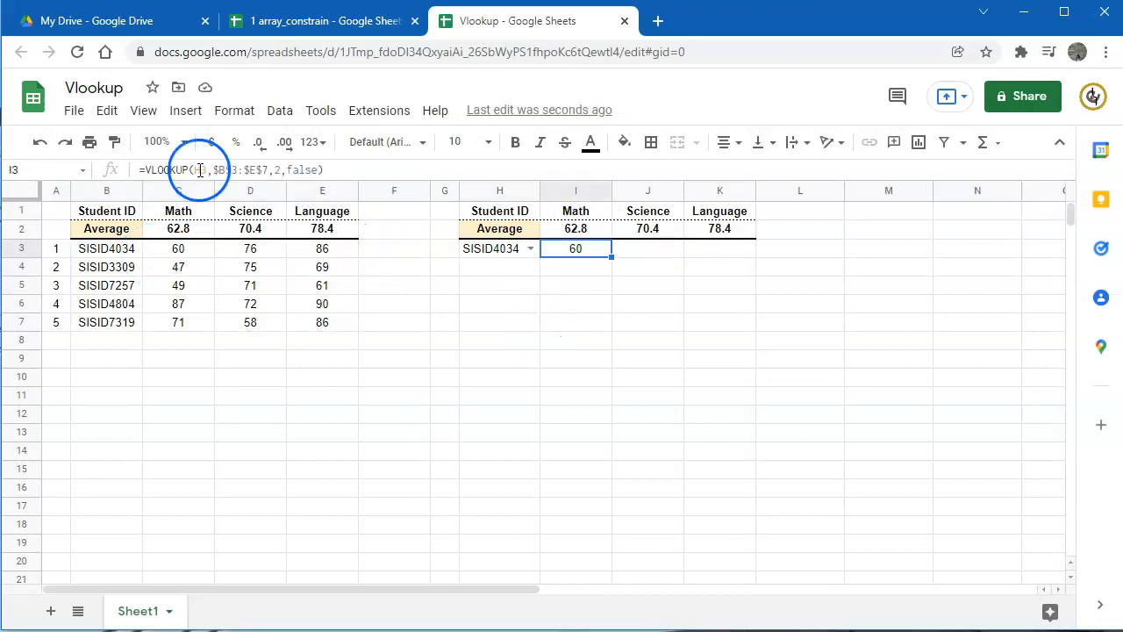
left_click(200, 169)
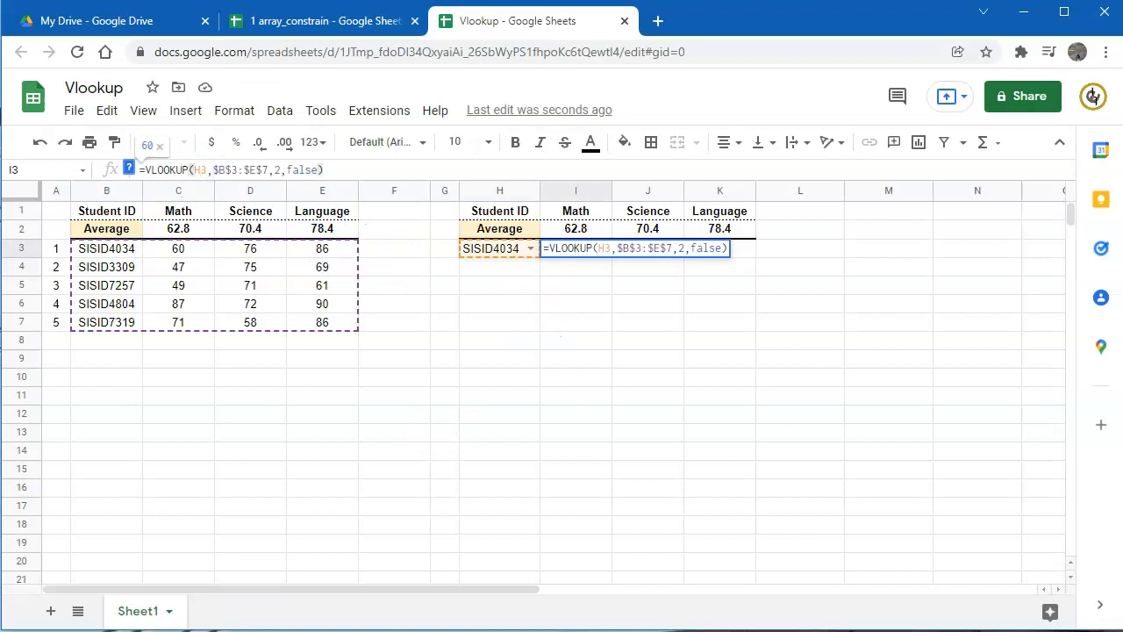
type("$")
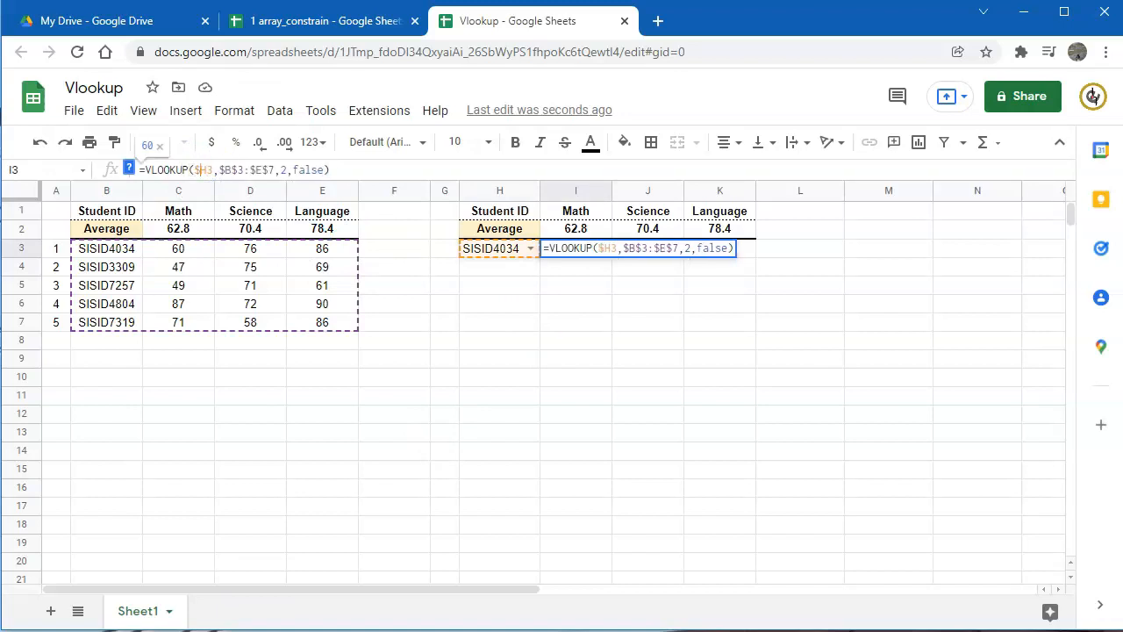
key("Return")
left_click_drag(612, 257, 745, 260)
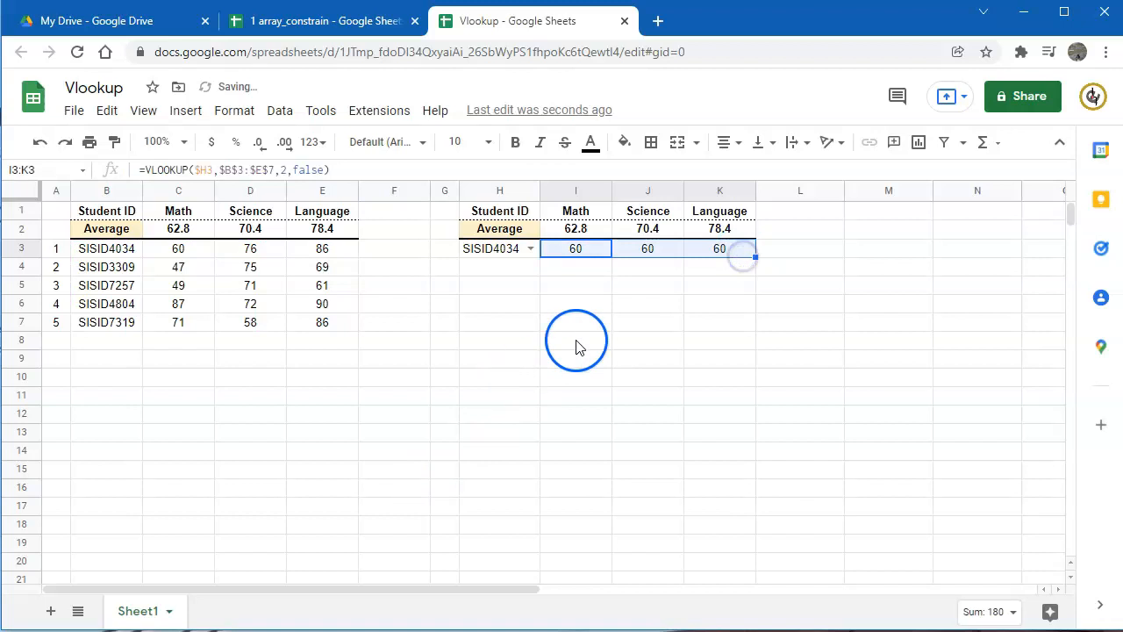
Set the VLOOKUP column index to 3 in J3 for Science and to 4 in K3 for Language.
left_click(651, 248)
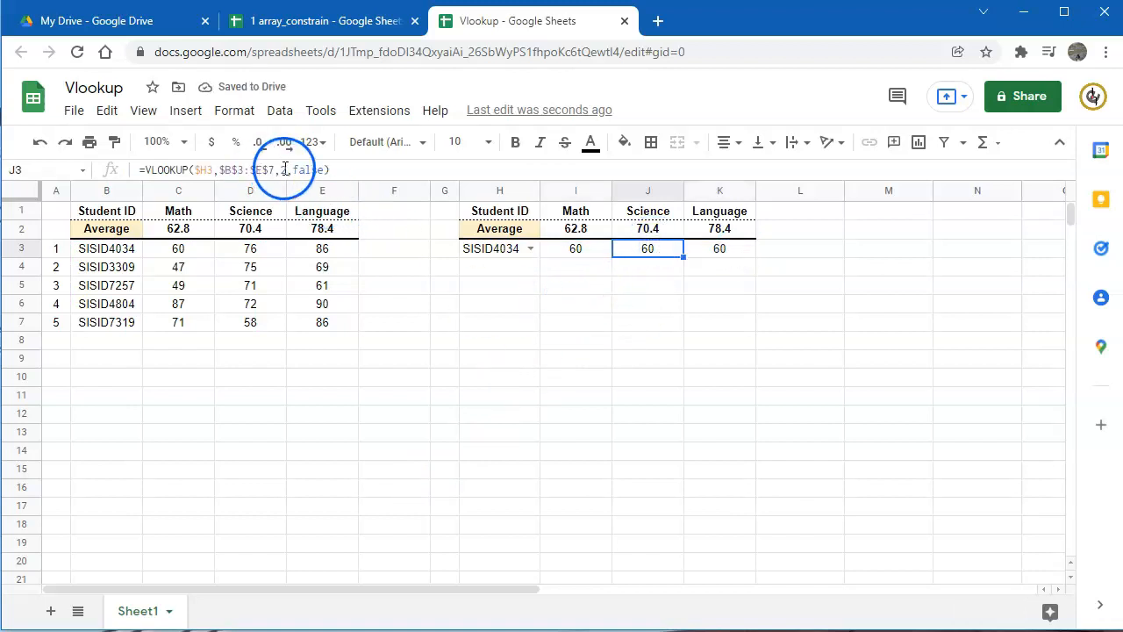
left_click(286, 169)
type("3")
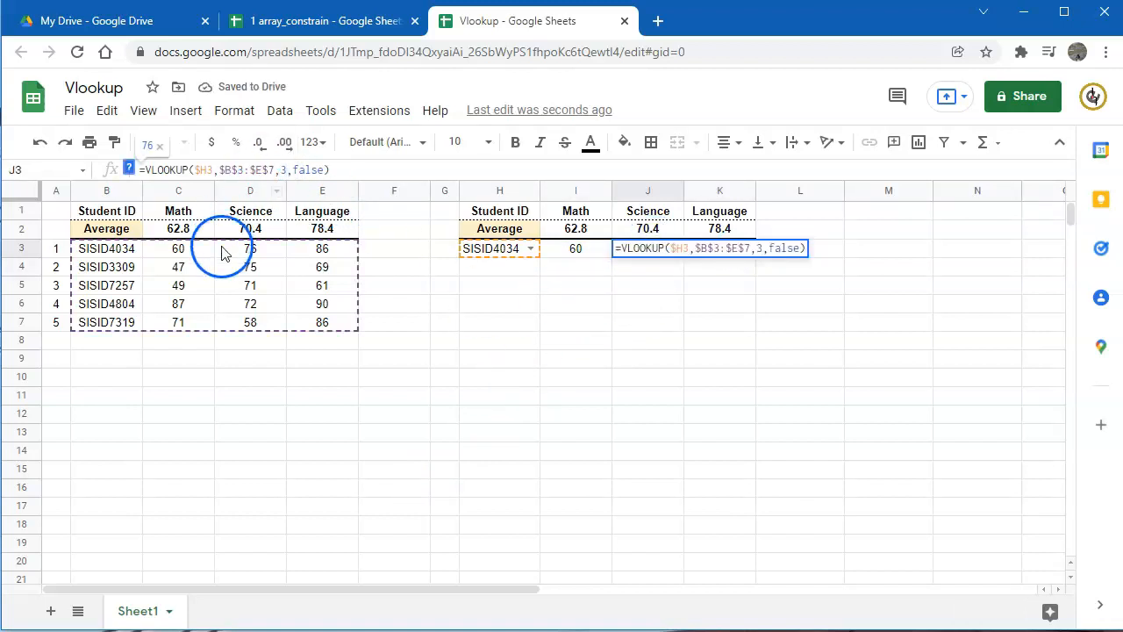
key("Tab")
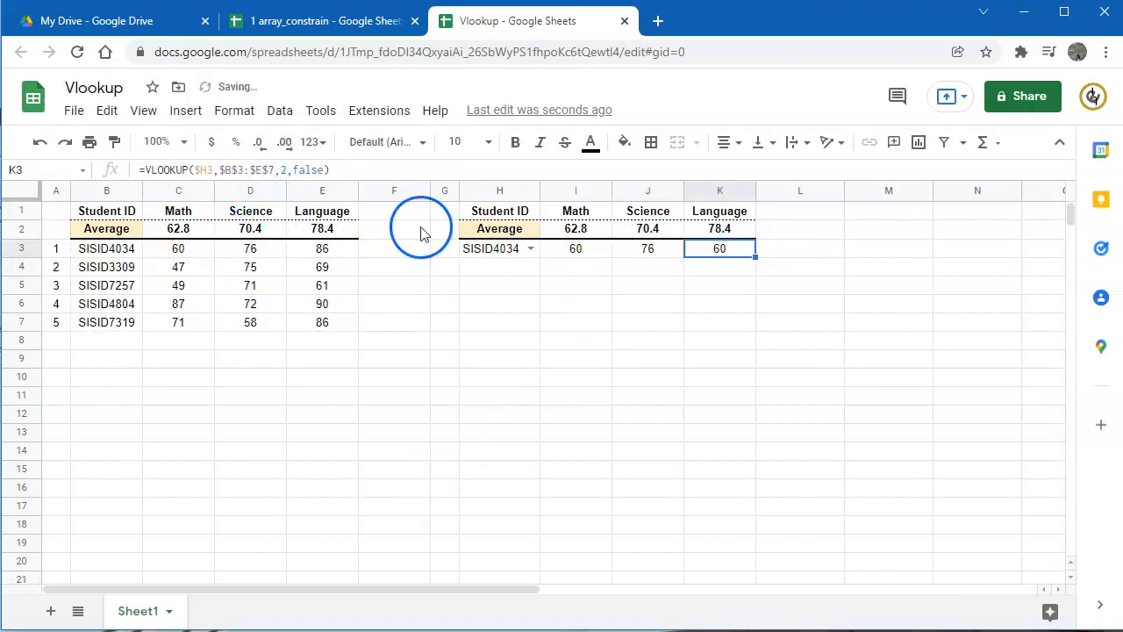
double_click(282, 169)
type("4")
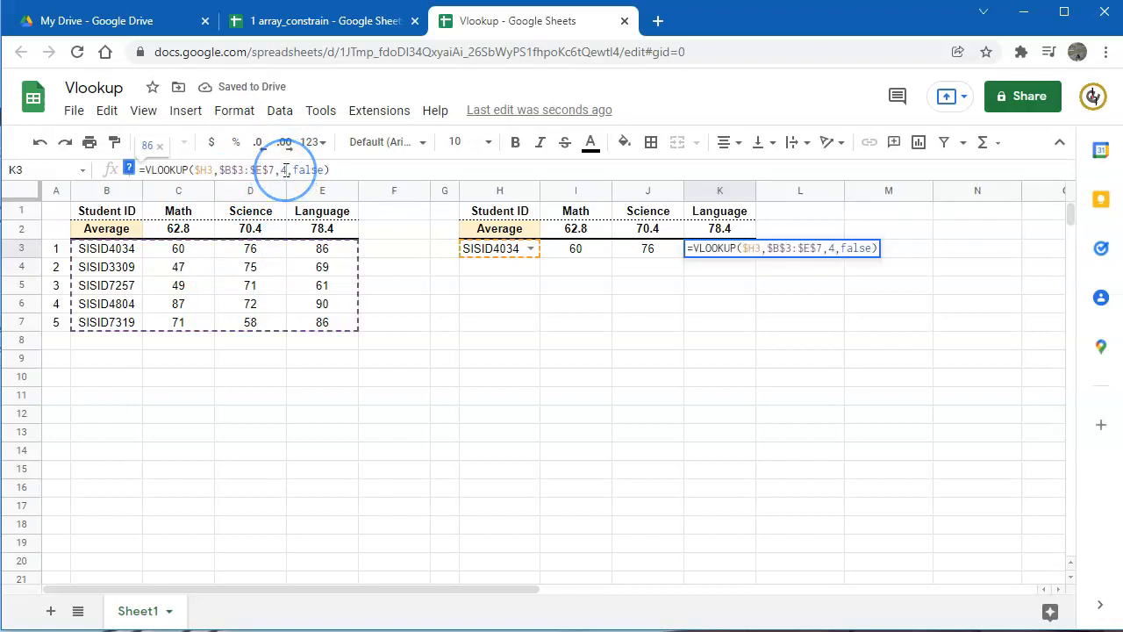
key("Return")
Copy the student ID dropdown cell H3 into H4.
left_click(821, 360)
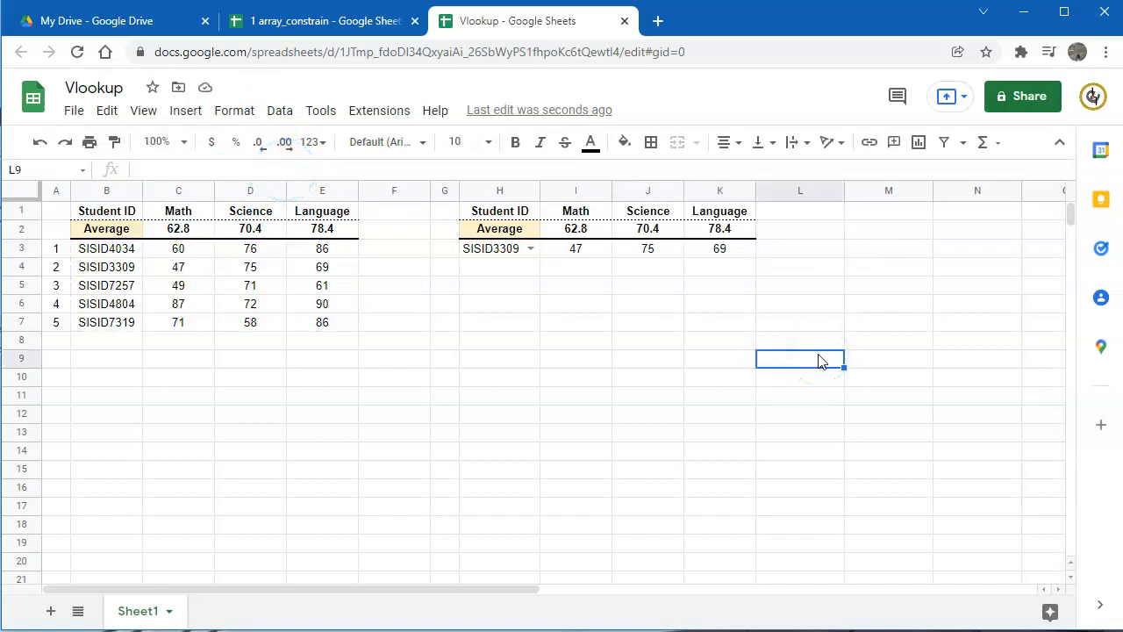
left_click(481, 255)
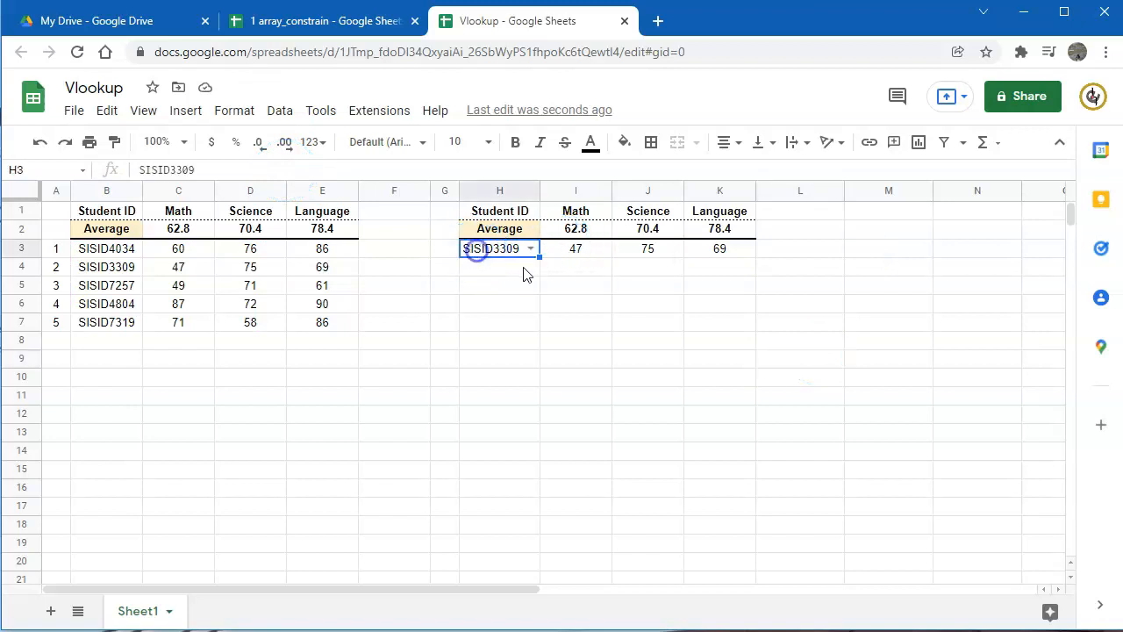
left_click(490, 268)
type("SISID3309")
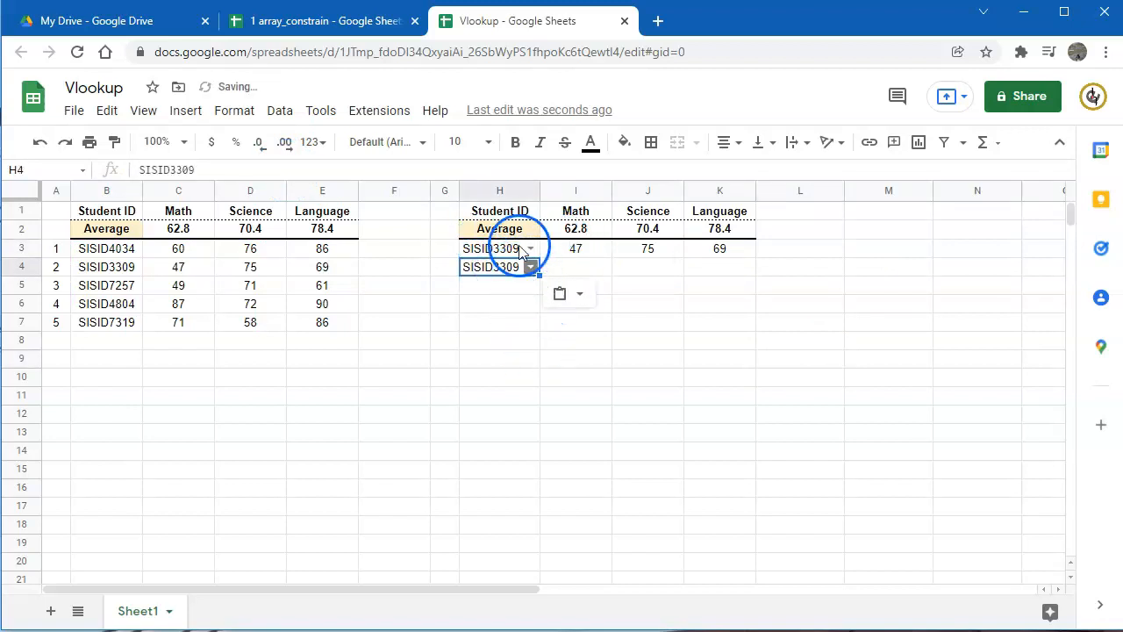
Review the VLOOKUP formula in I3 and enter =column() in I4 to return that cell's column number.
left_click(579, 251)
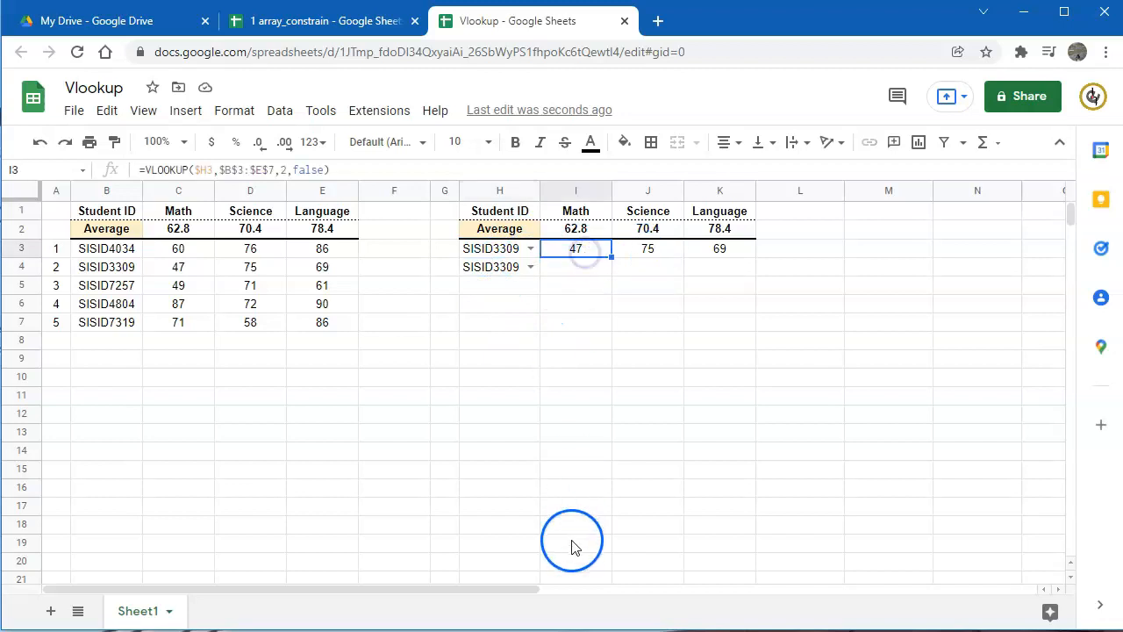
left_click(586, 278)
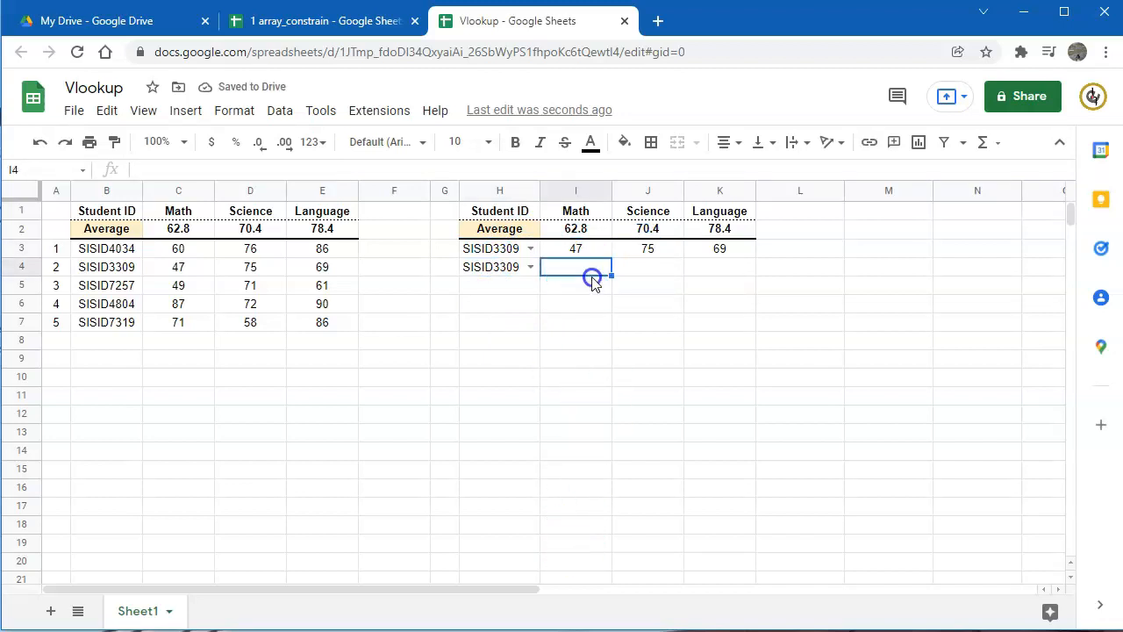
type("=column()")
key("Return")
left_click(583, 267)
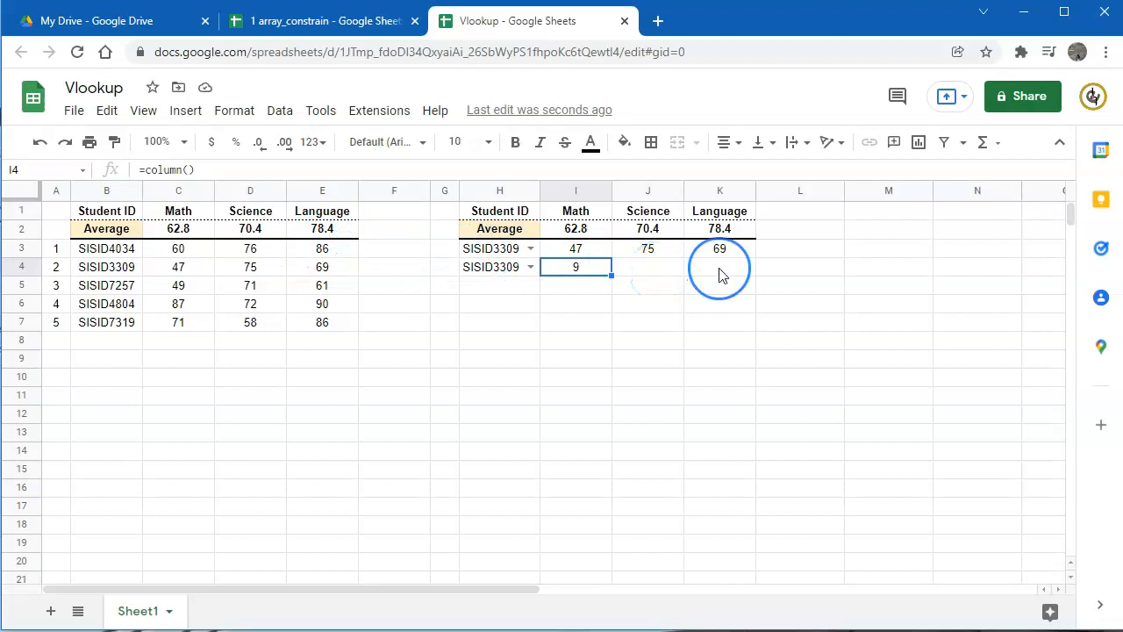
Subtract 7 in I4's formula so that it reads =column()-7.
left_click(580, 271)
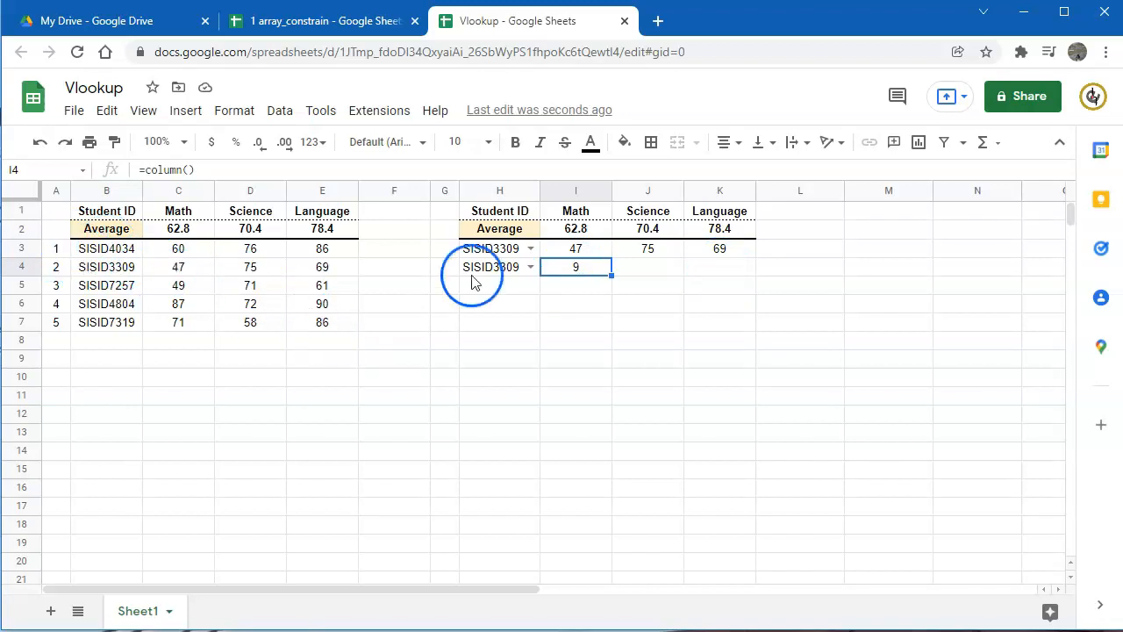
left_click(252, 170)
type("-7")
key("Return")
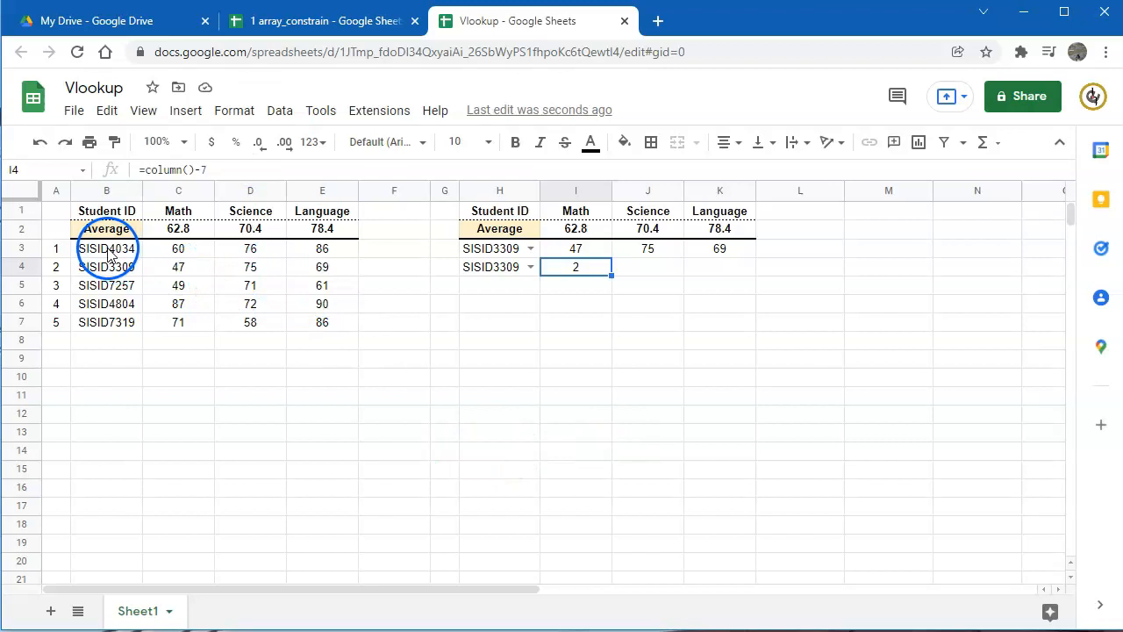
Copy the VLOOKUP($H3,$B$3:$E$7, part of I3's formula and insert it before column()-7 in I4.
left_click_drag(109, 248, 295, 322)
left_click(571, 271)
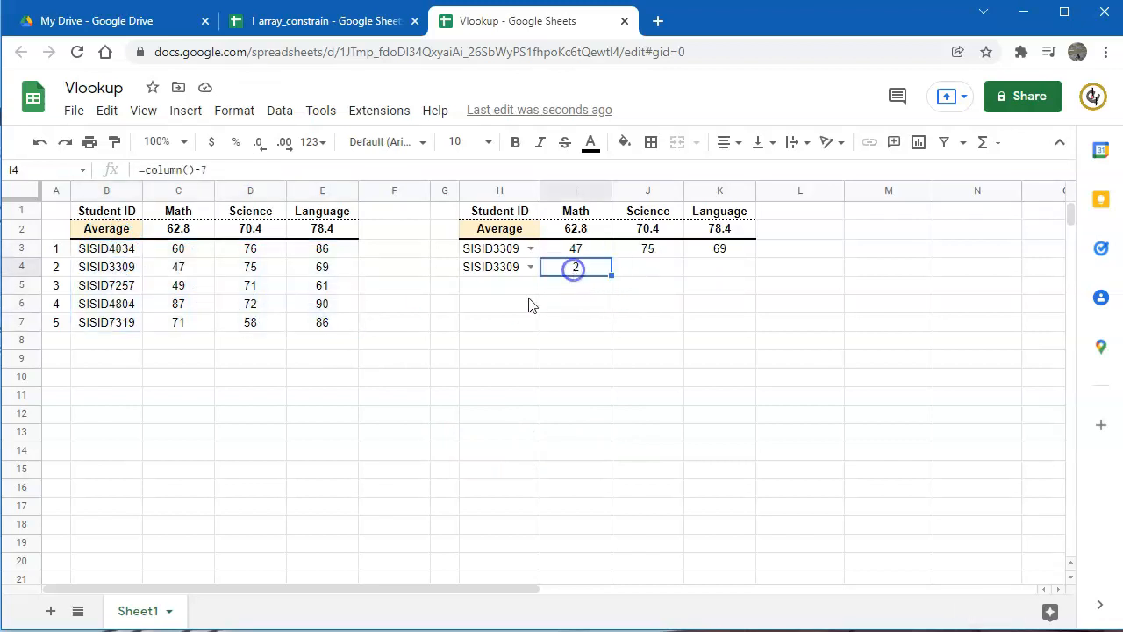
left_click(584, 250)
left_click(142, 170)
left_click_drag(142, 169, 277, 171)
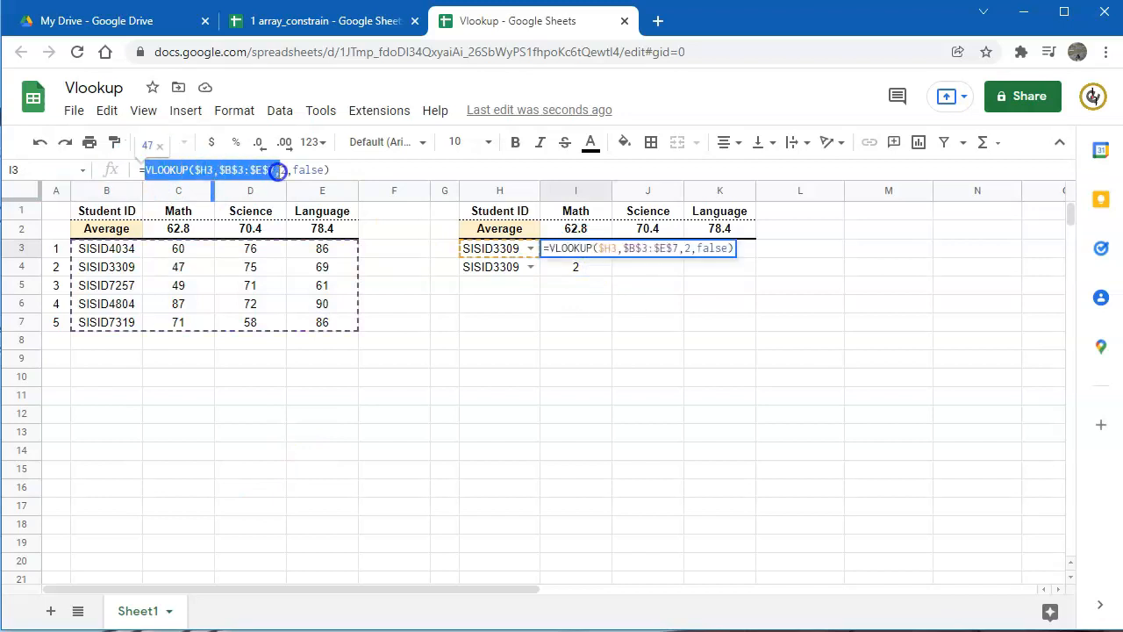
left_click(581, 269)
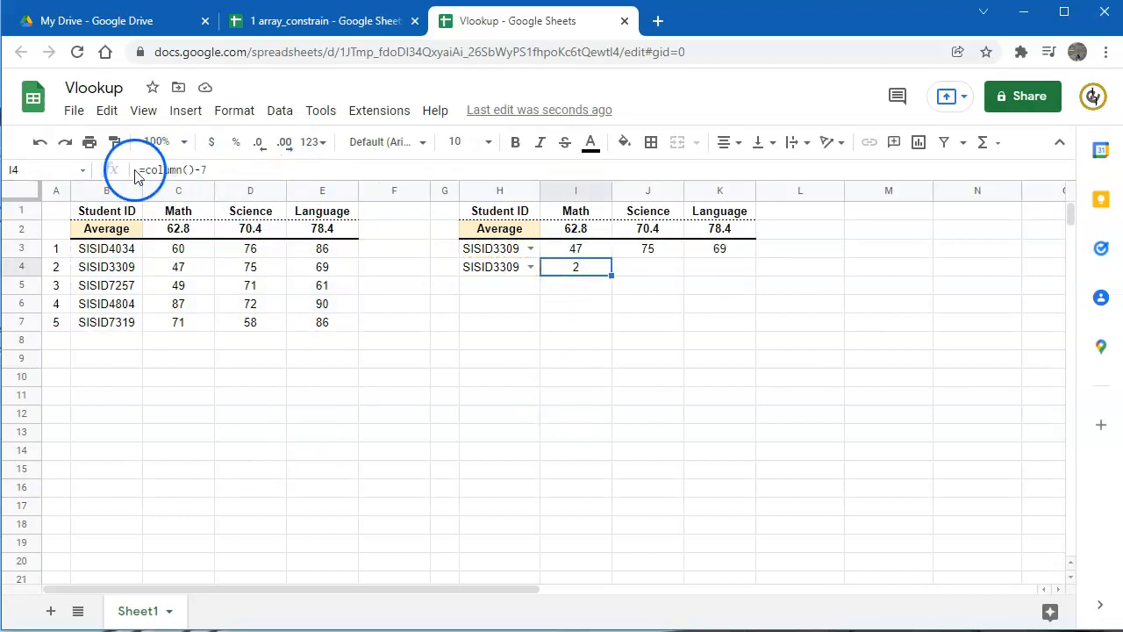
left_click(177, 169)
type("VLOOKUP($H3,$B$3:$E$7,")
Complete the formula in I4 with false as the last argument, giving =VLOOKUP($H3,$B$3:$E$7,column()-7,false).
left_click_drag(341, 169, 286, 170)
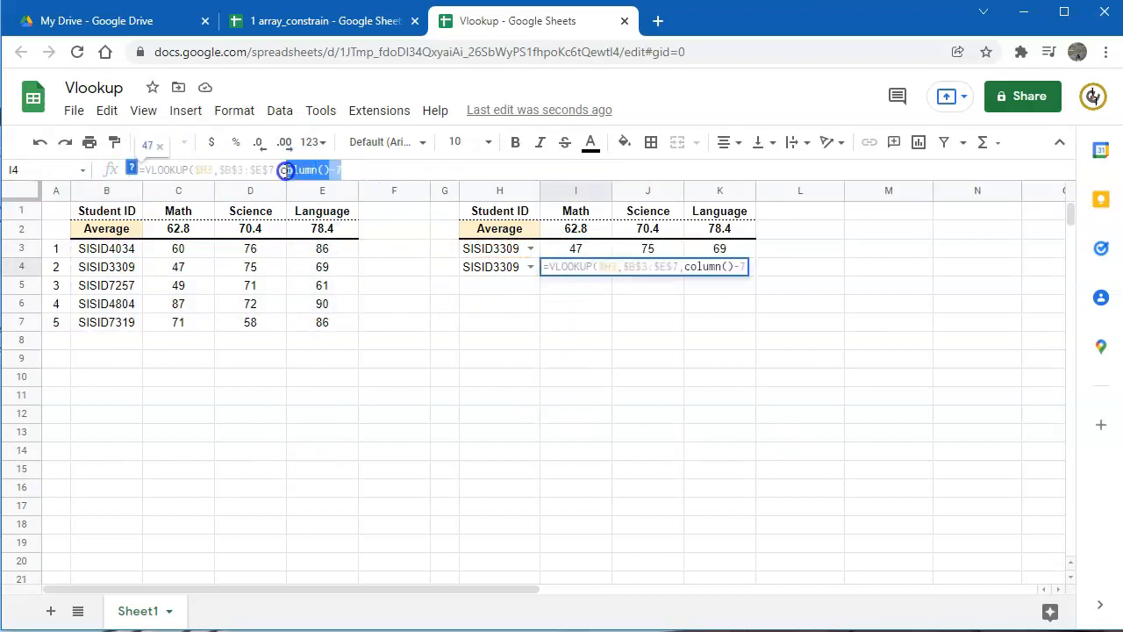
left_click(341, 169)
type(",false")
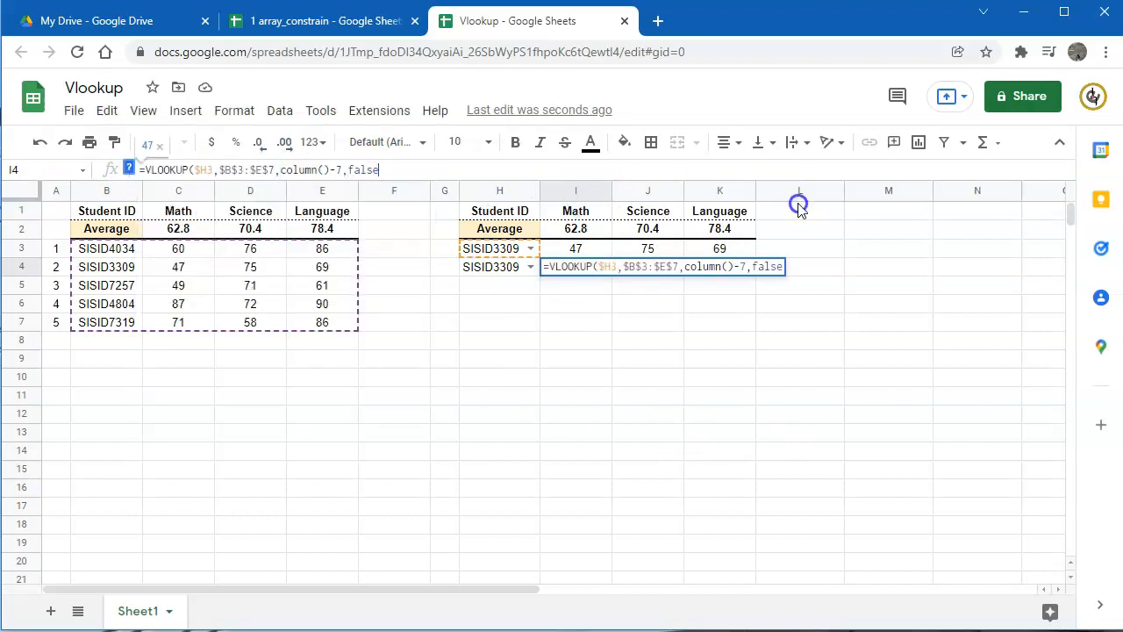
key("Return")
Fill the I4 formula across to J4 and K4, and inspect the column()-7 argument in J4.
left_click(605, 271)
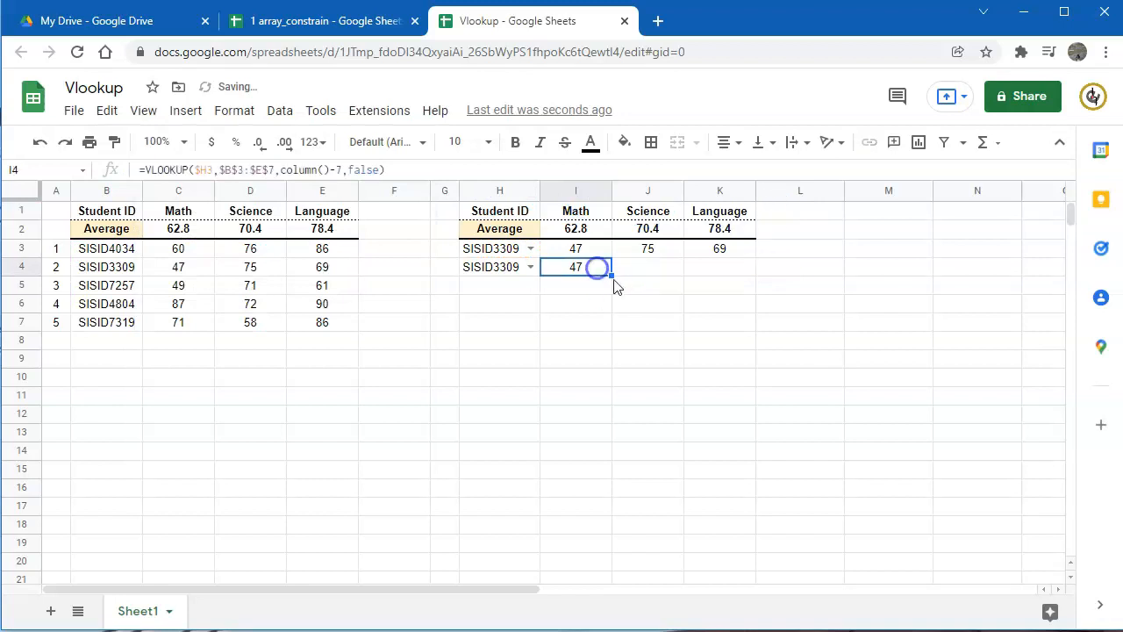
left_click_drag(612, 274, 702, 272)
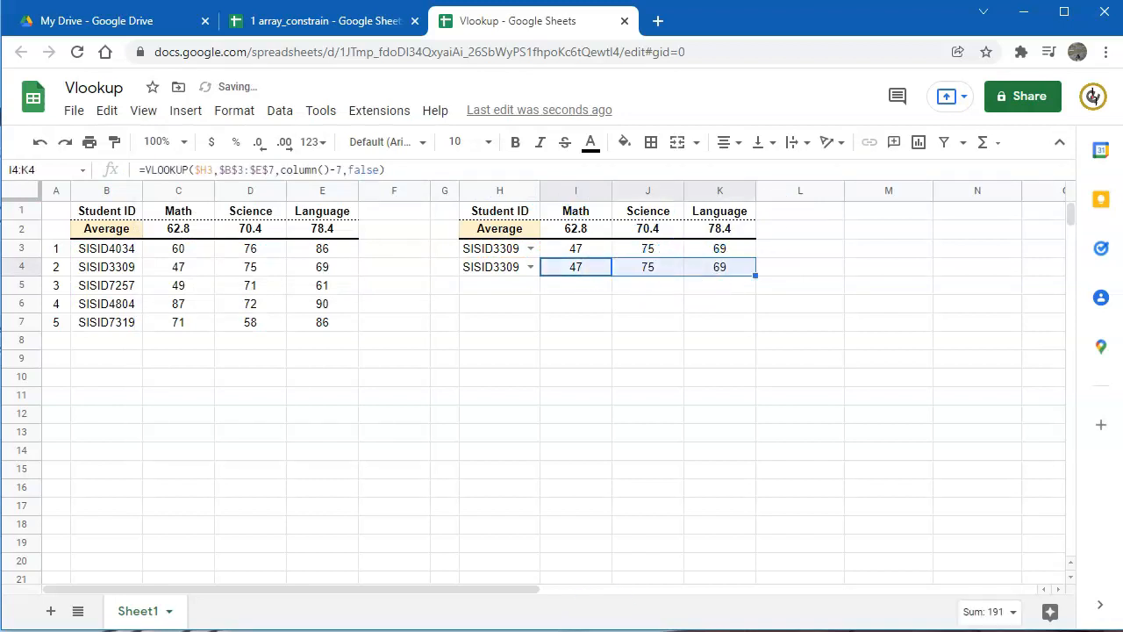
left_click(579, 251)
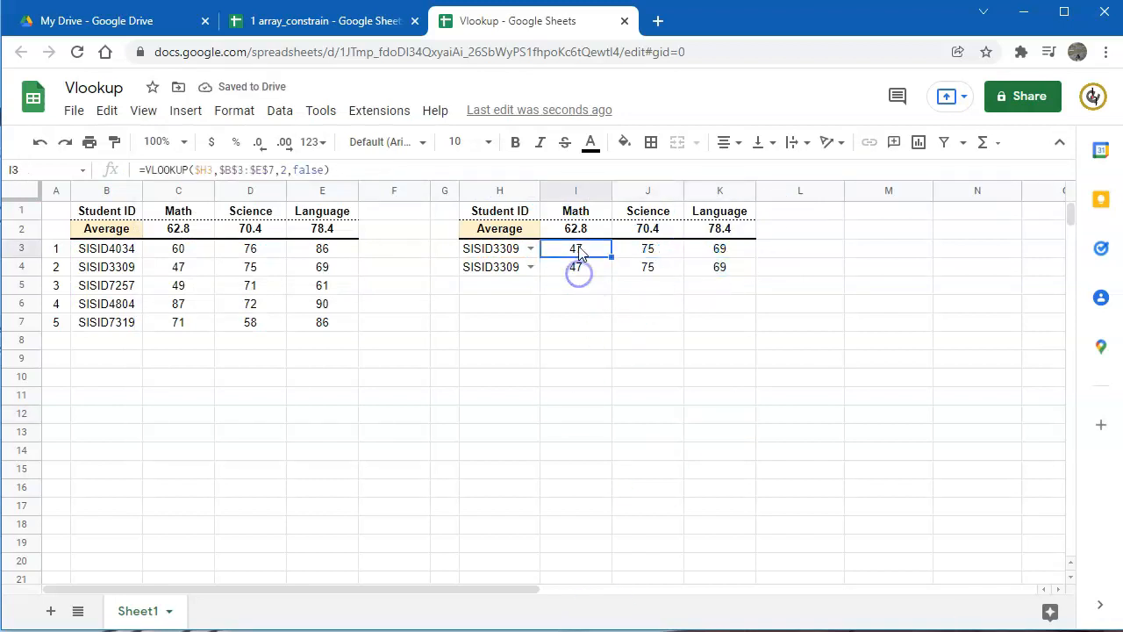
left_click(652, 267)
left_click_drag(280, 169, 346, 173)
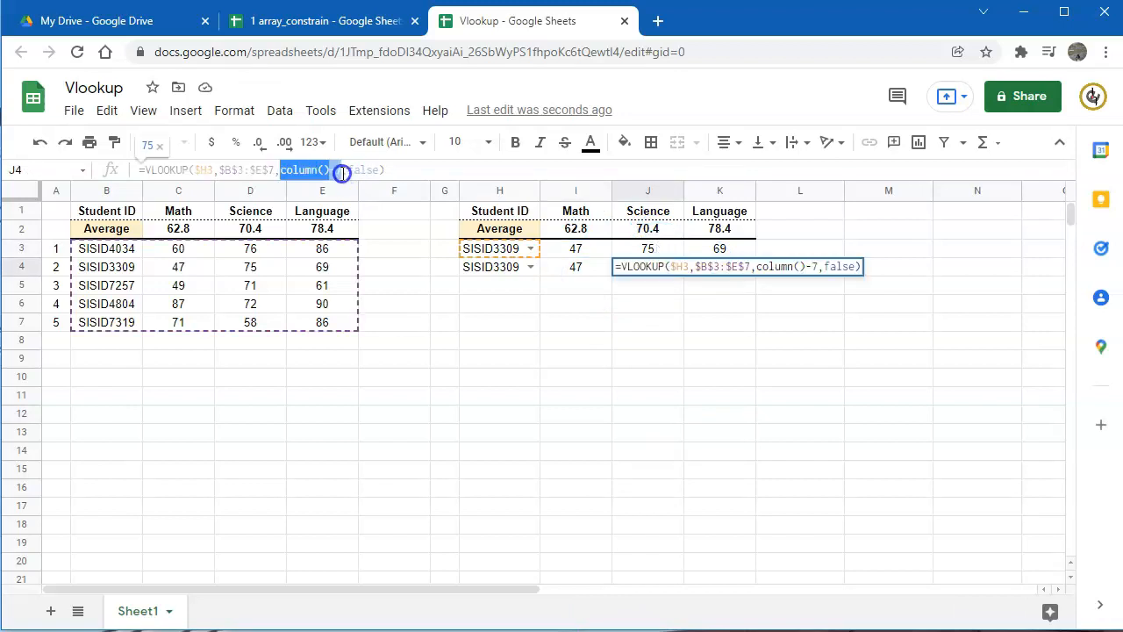
key("Escape")
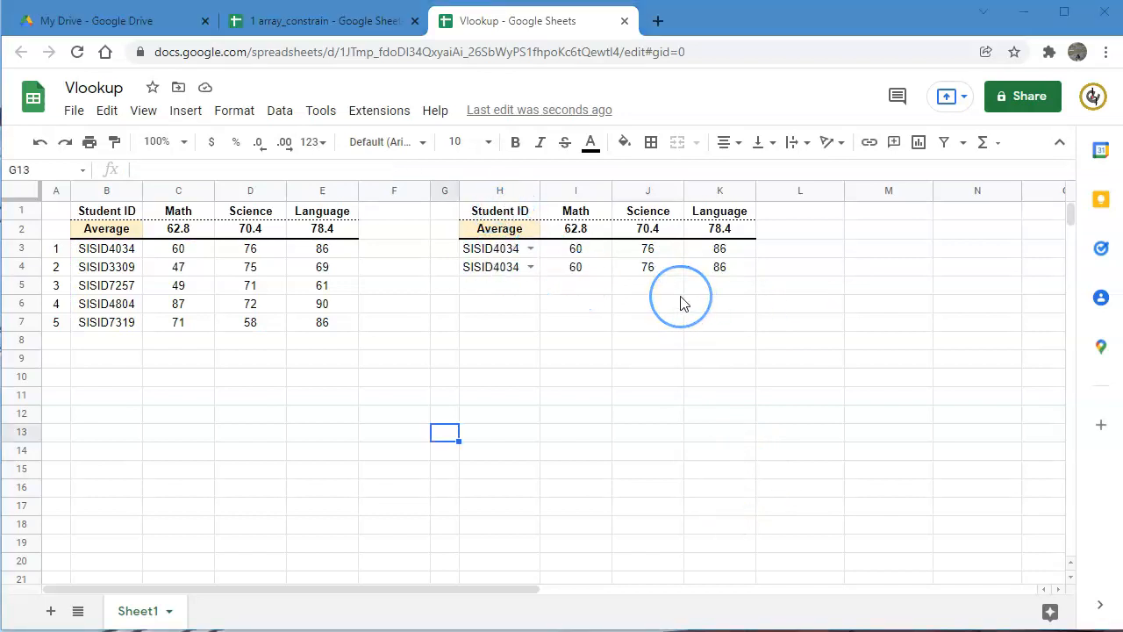
Choose the student ID listed in B5 from the H3 dropdown and the one listed in B7 from the H4 dropdown.
left_click(530, 249)
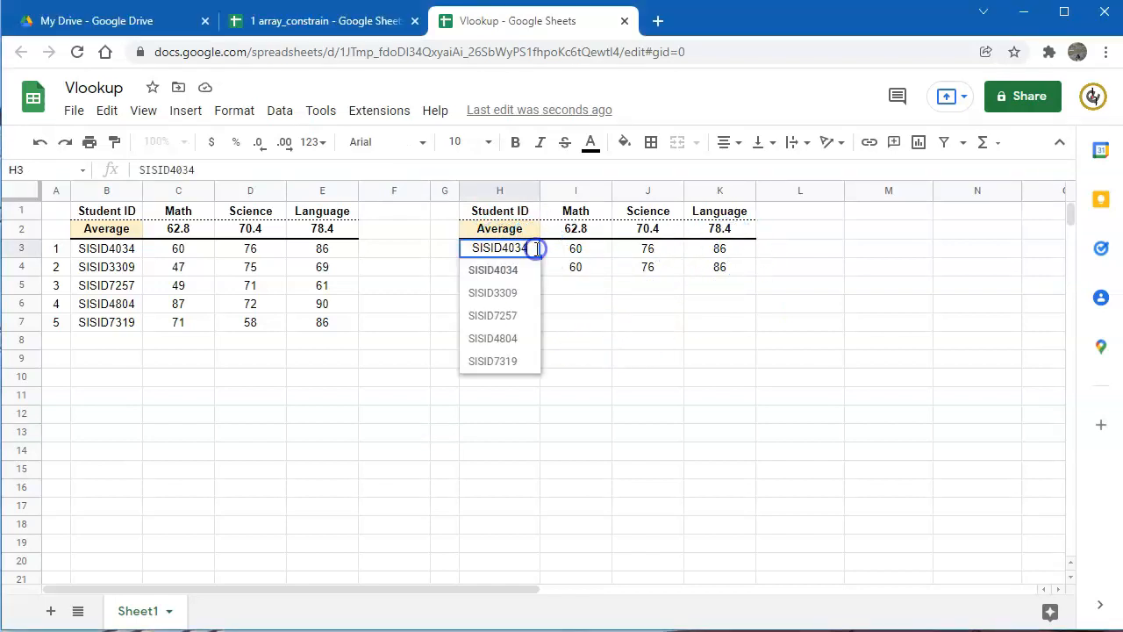
left_click(508, 269)
left_click(533, 249)
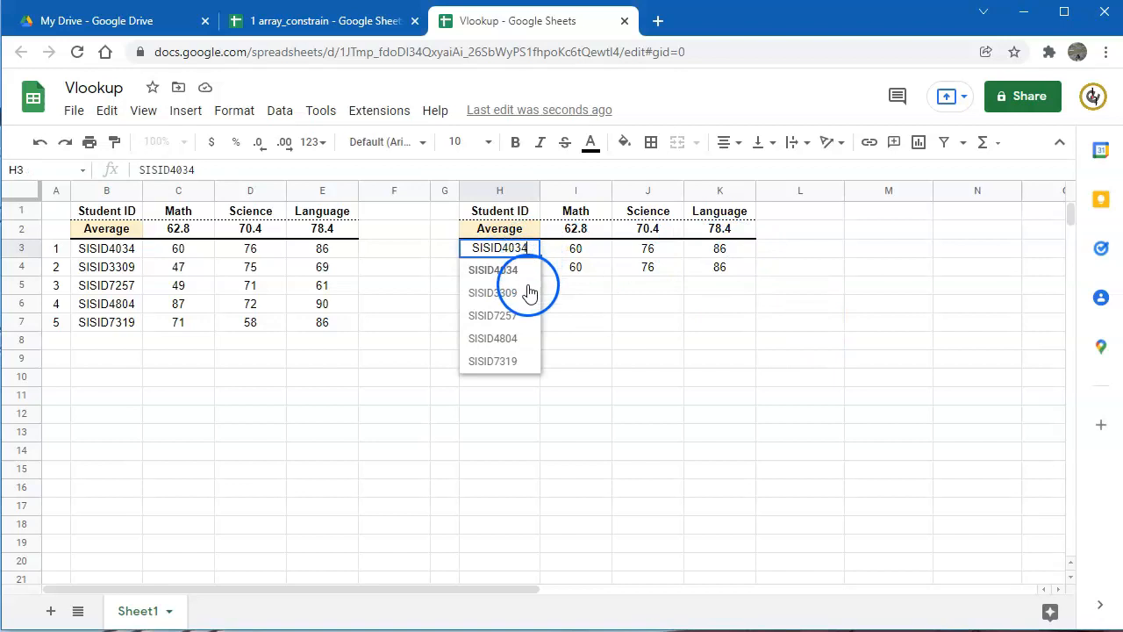
left_click(507, 315)
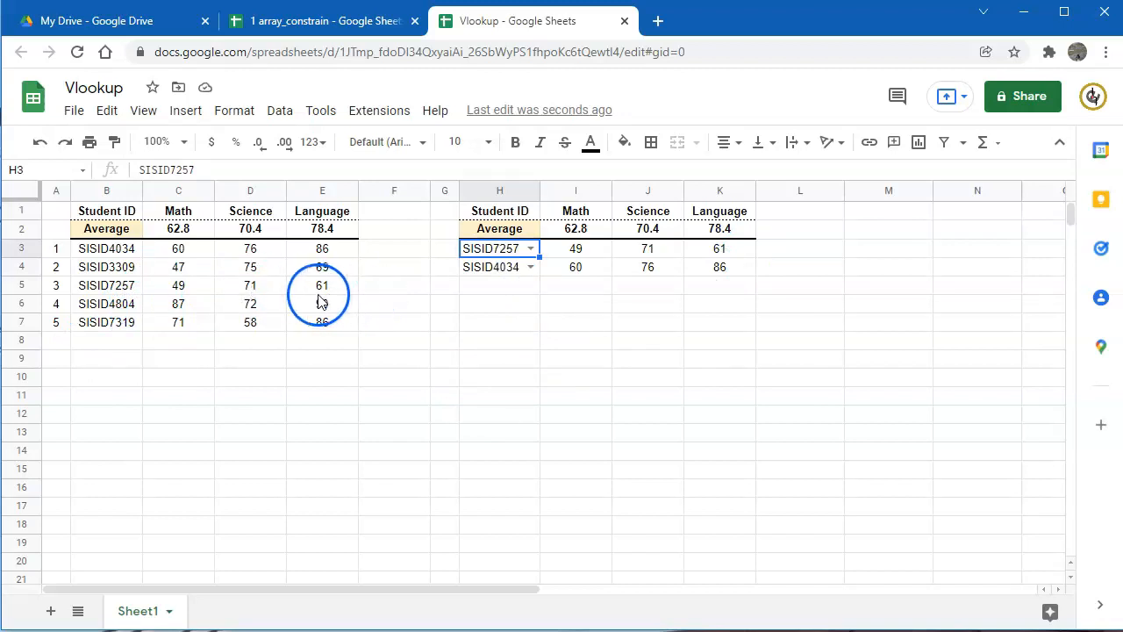
left_click(531, 267)
left_click(514, 379)
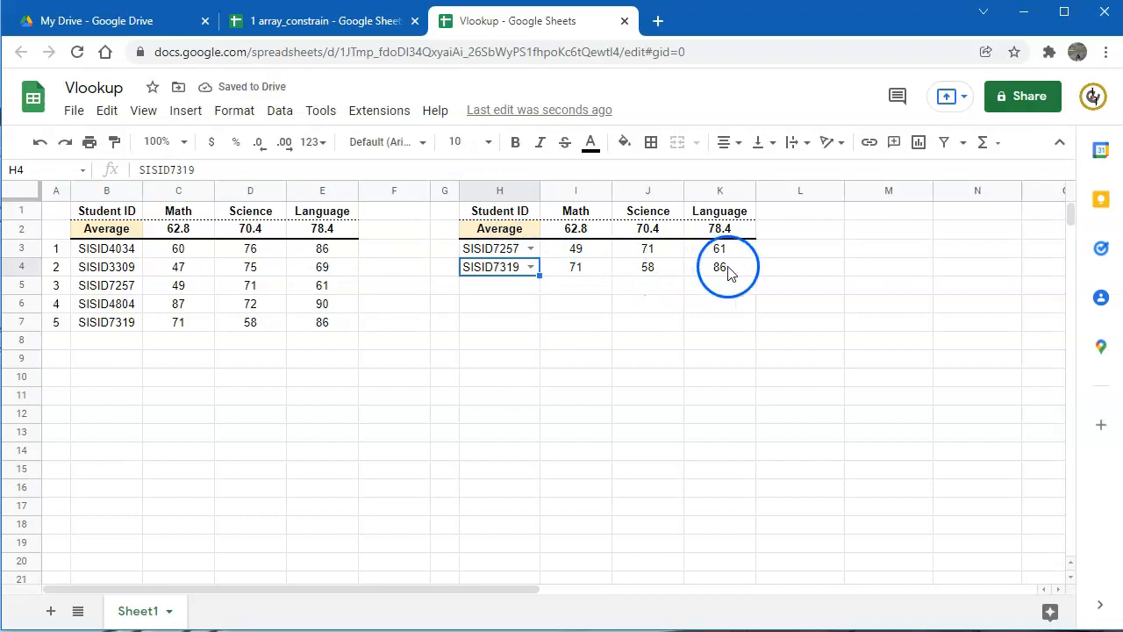
Open the VLOOKUP formula in I4 and examine its $H4 search key reference.
left_click(586, 265)
left_click(212, 168)
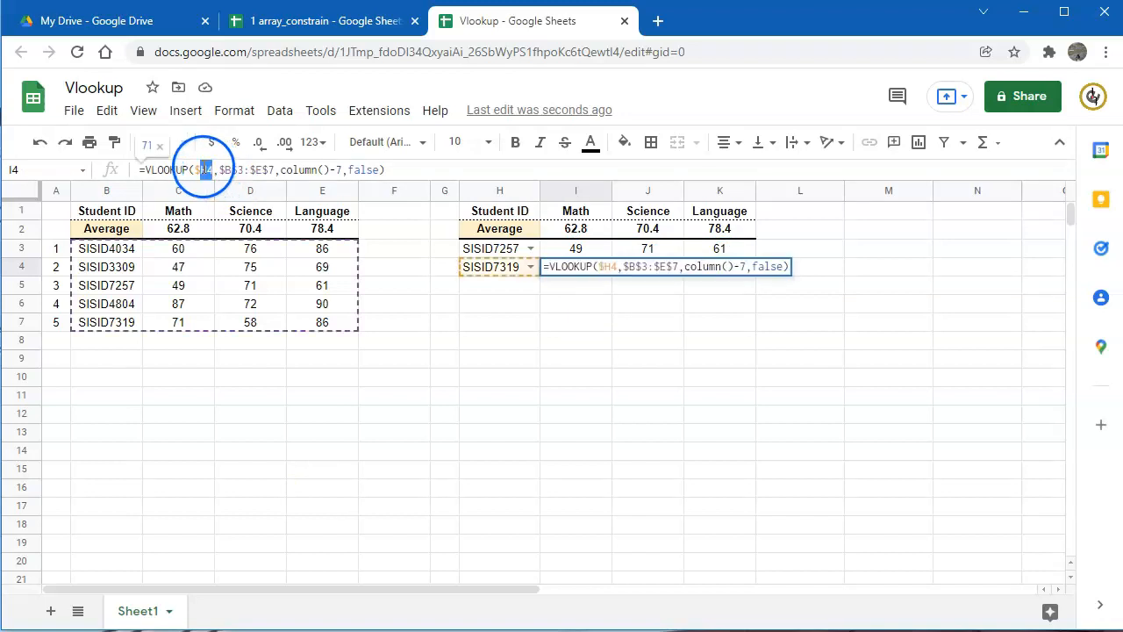